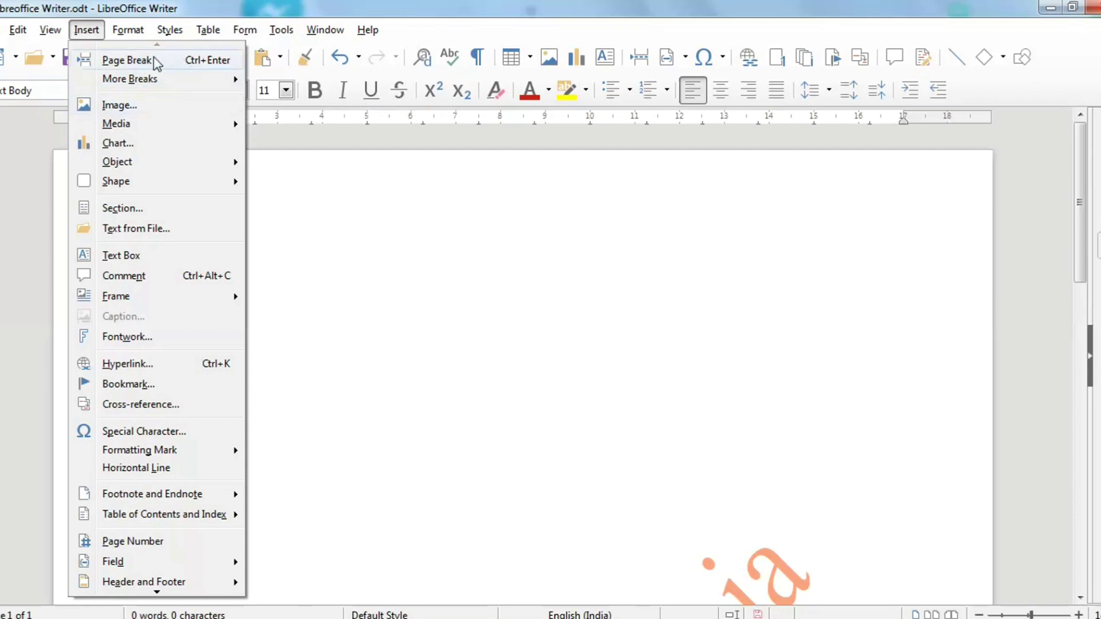
- Insert a page break at the start of the blank document
left_click(319, 264)
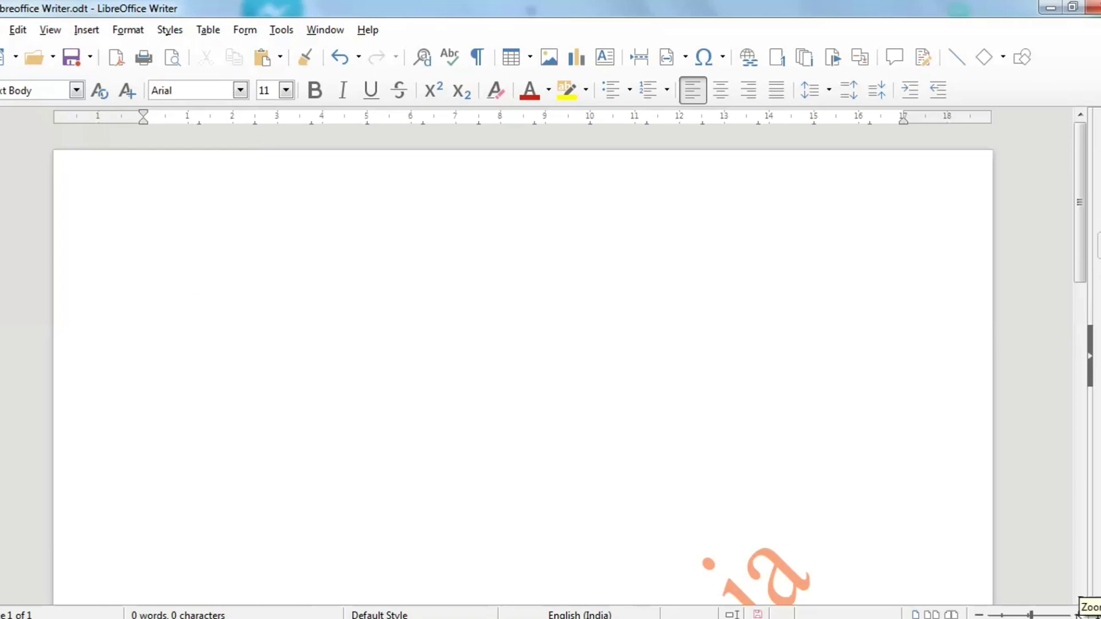
left_click(1078, 614)
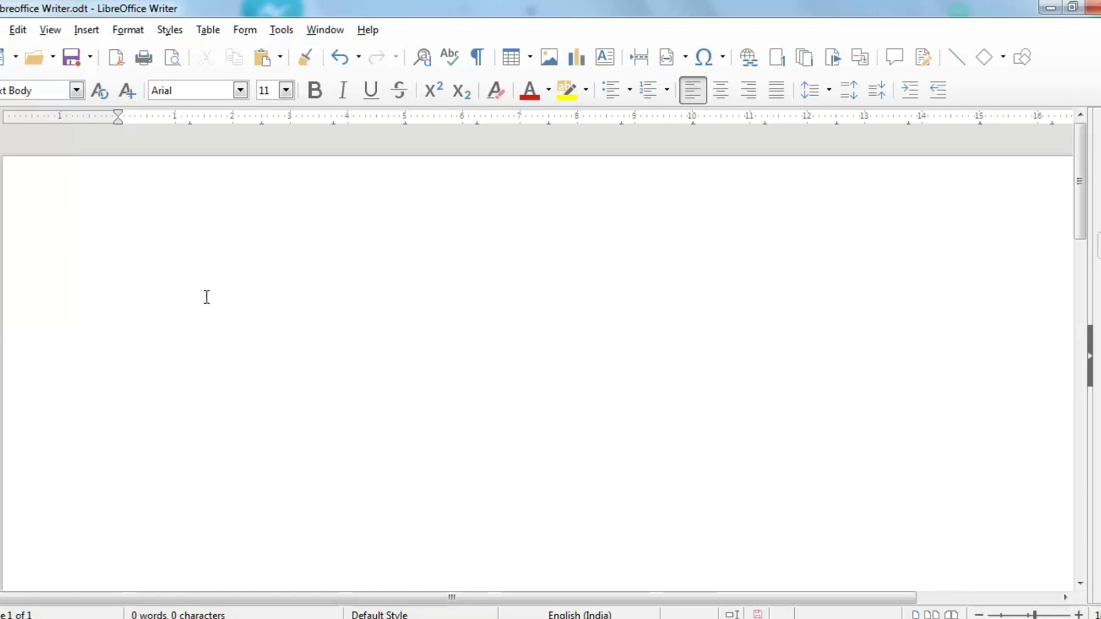
left_click(96, 37)
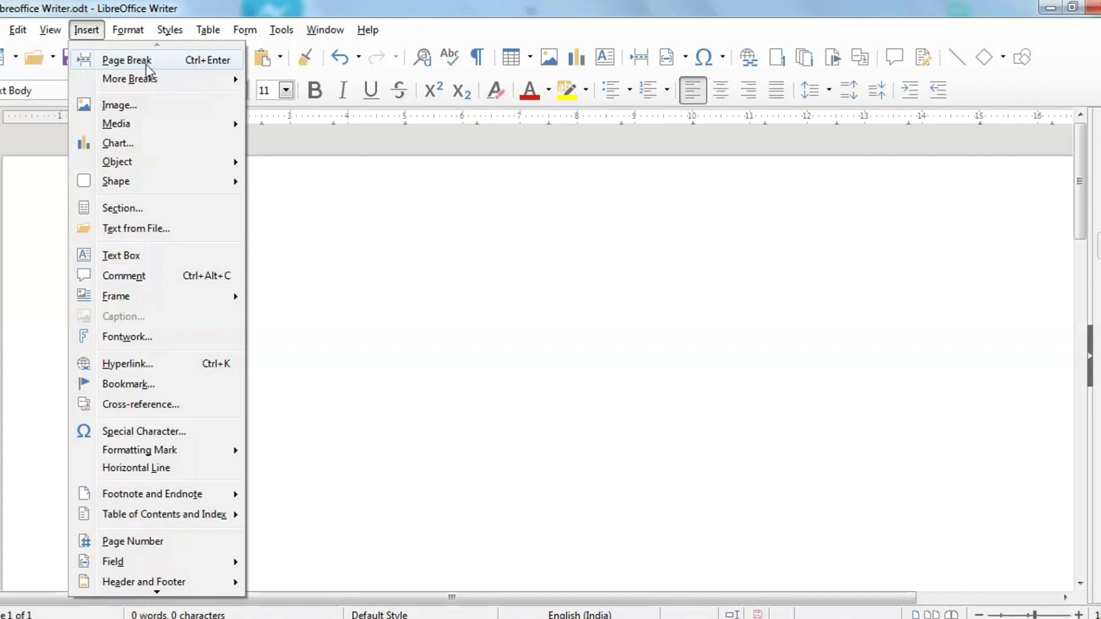
left_click(164, 62)
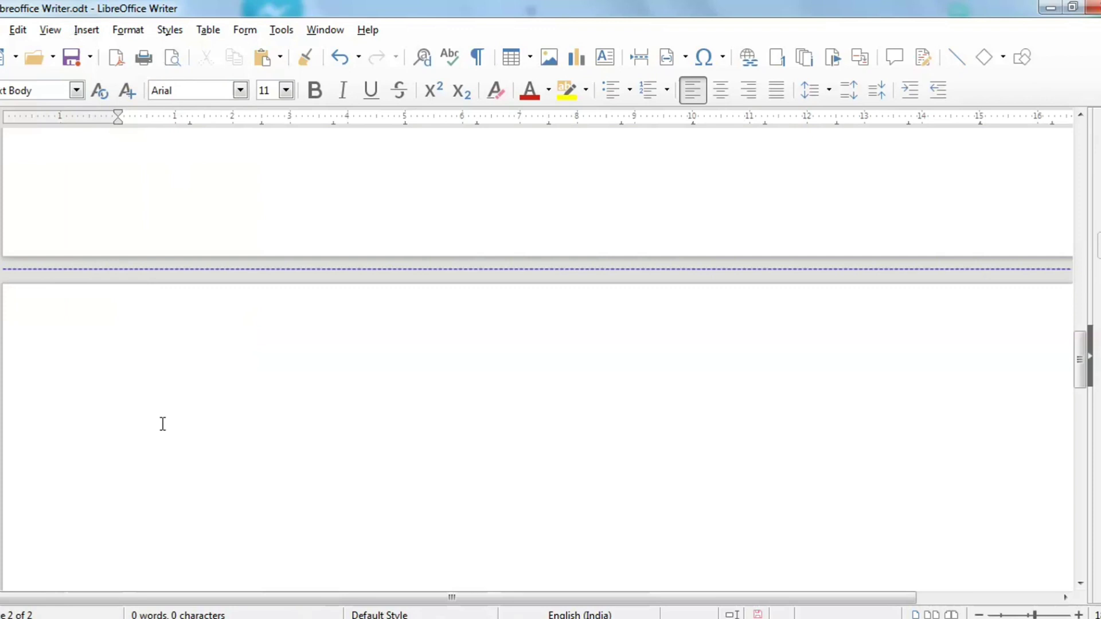
- Examine the page layout on either side of the new page break with both whole pages in view
left_click(980, 615)
left_click(979, 615)
left_click(979, 615)
left_click(979, 615)
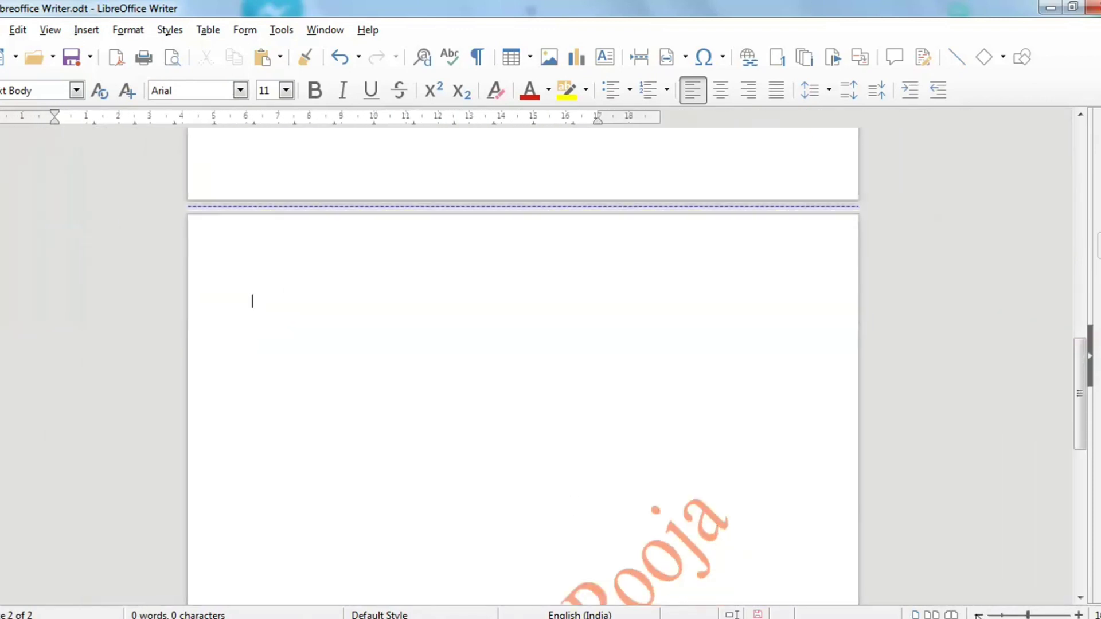
left_click(980, 615)
left_click(979, 615)
left_click(979, 615)
left_click(979, 615)
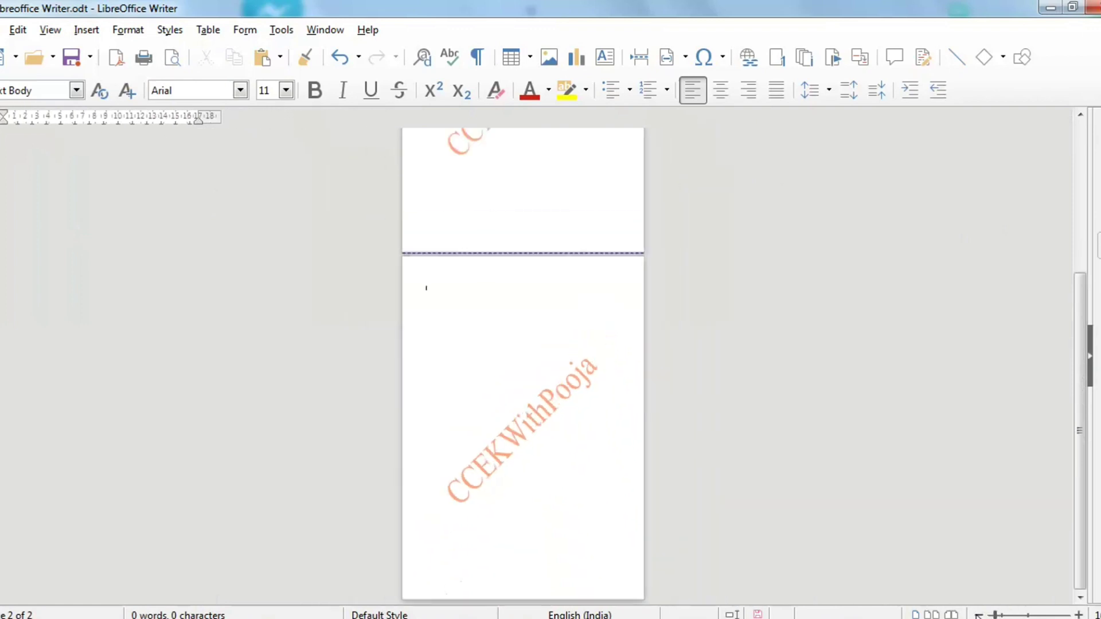
left_click(979, 615)
left_click(979, 615)
left_click(979, 615)
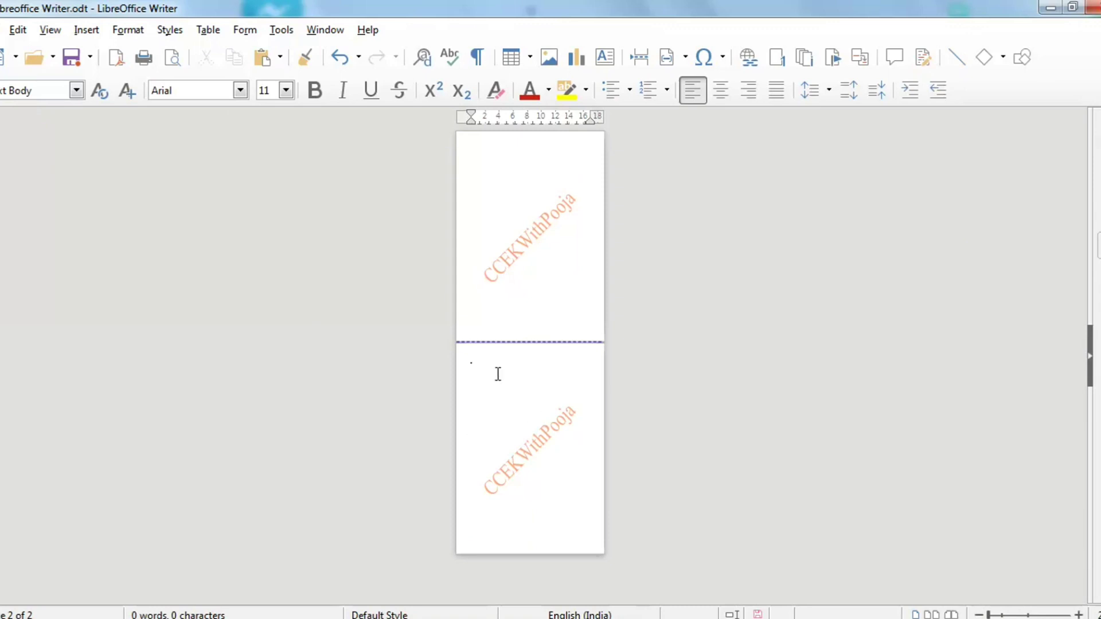
- Insert another page break on the second page to start a third page
left_click(86, 29)
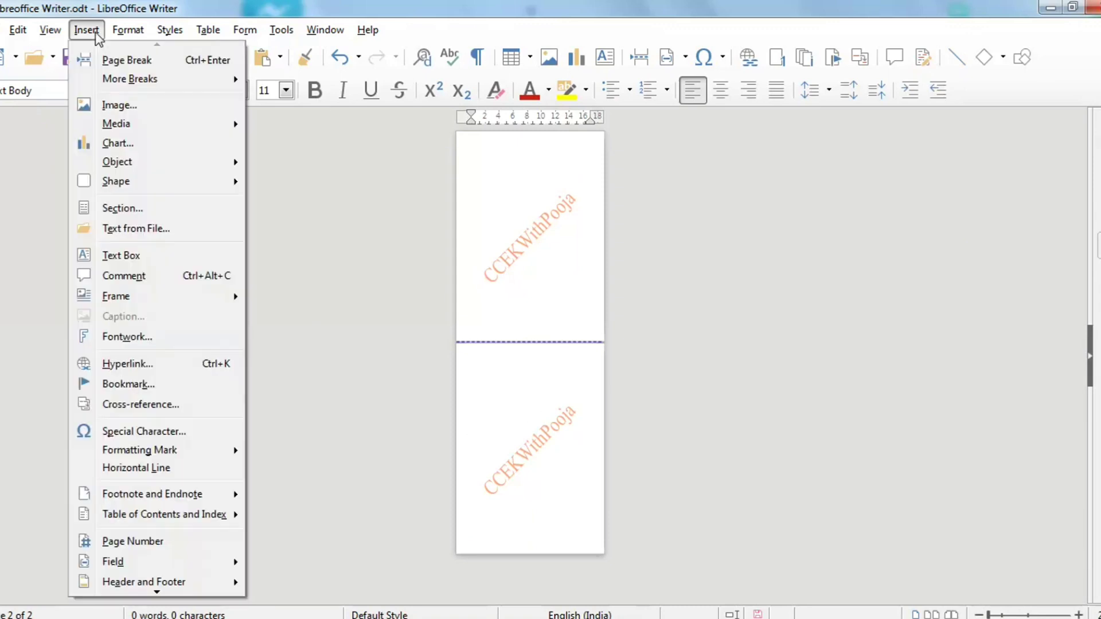
left_click(545, 378)
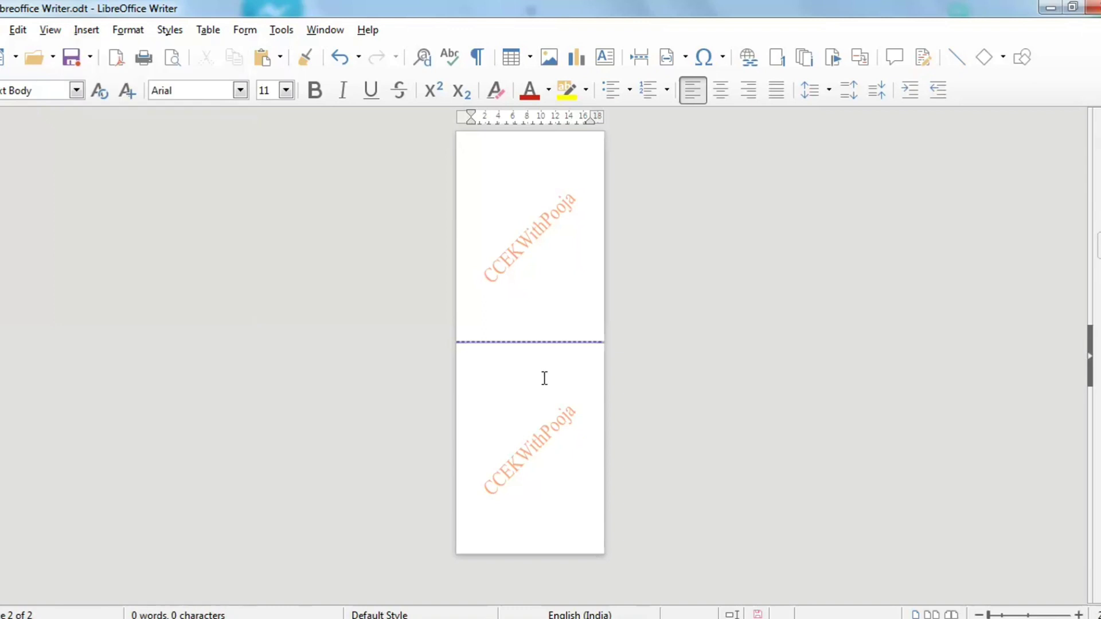
key("ctrl+Return")
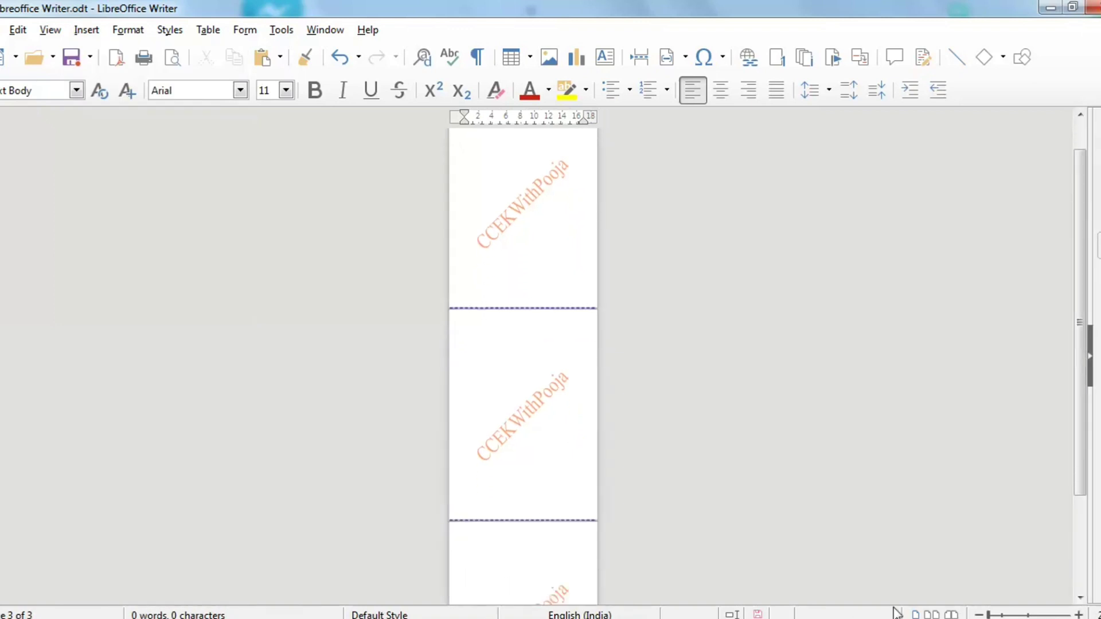
- Paste the copied LibreOffice article text at the beginning of the first page
left_click(993, 614)
left_click_drag(992, 614, 1021, 615)
scroll(624, 406, "up", 20)
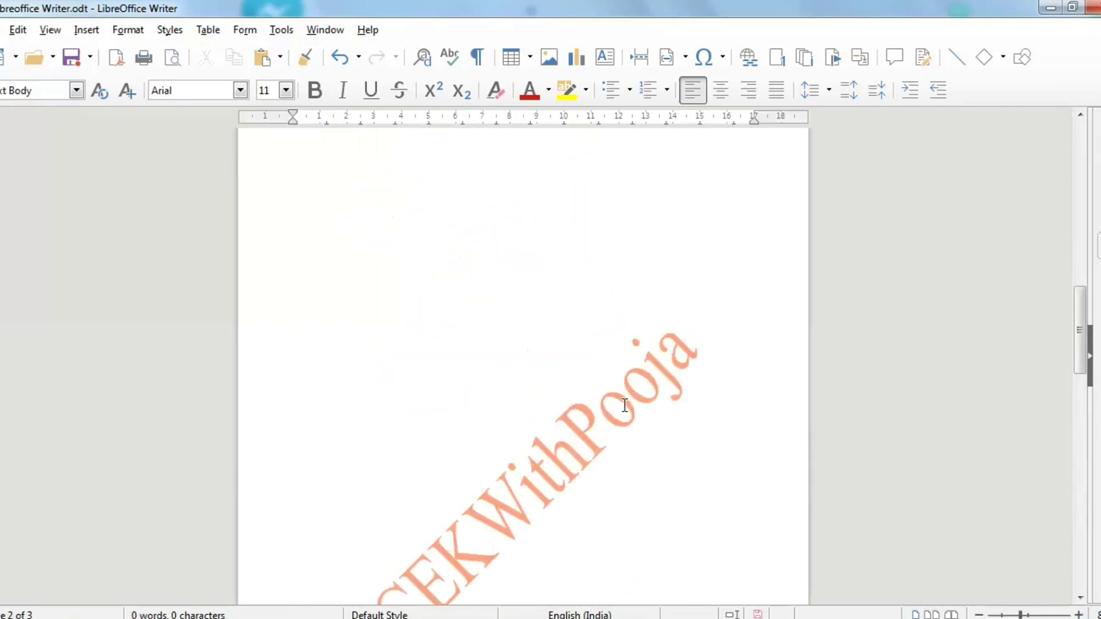
scroll(624, 405, "up", 3)
left_click(319, 236)
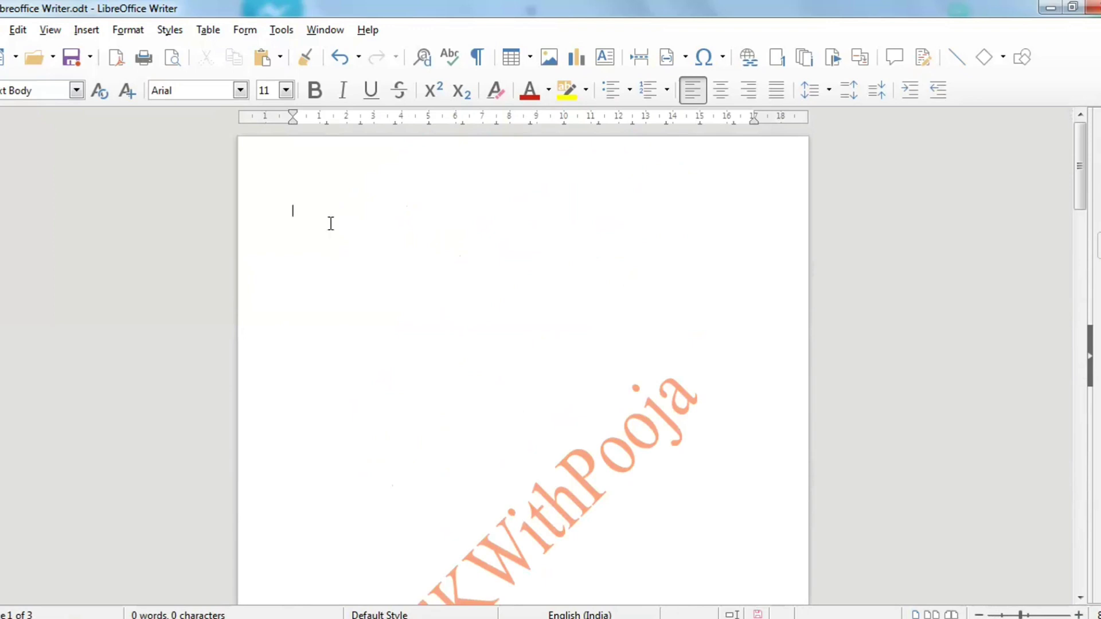
left_click(1079, 614)
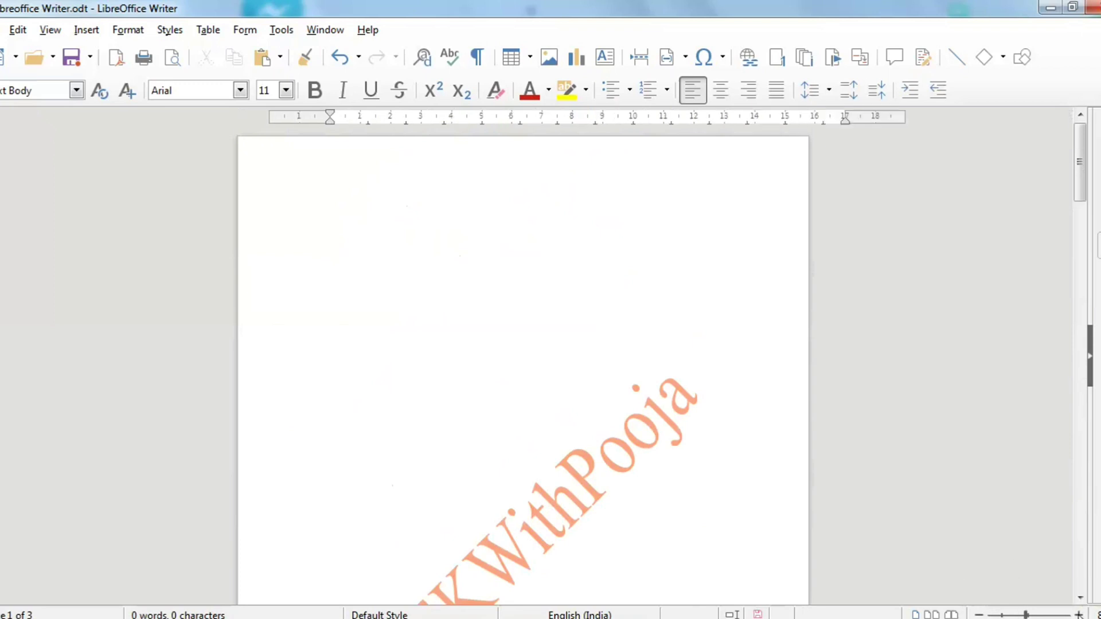
left_click(85, 30)
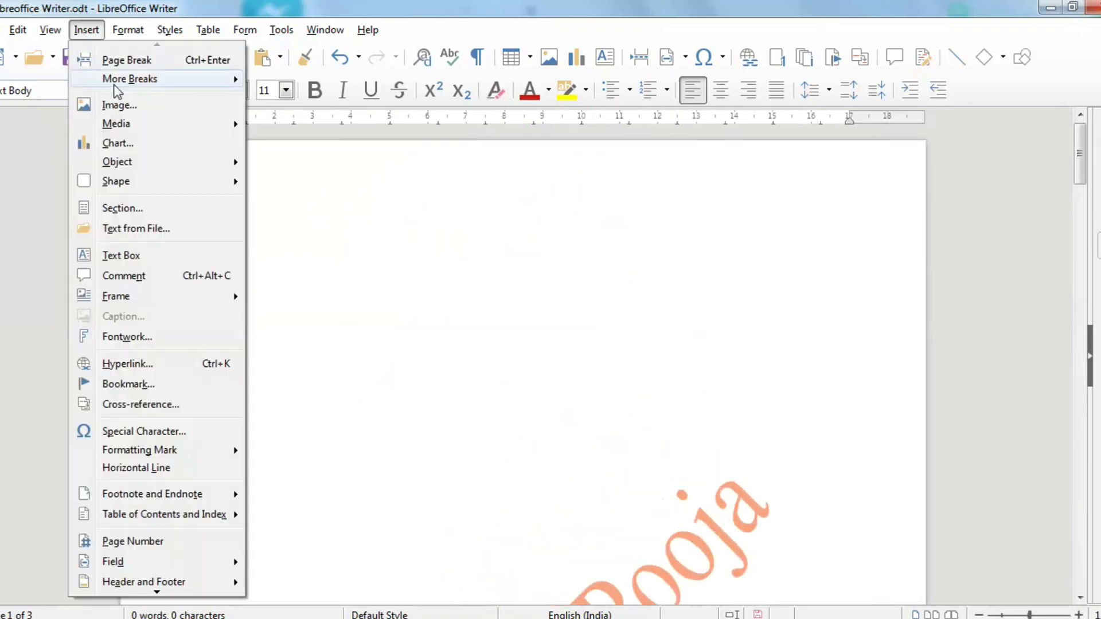
mouse_move(122, 77)
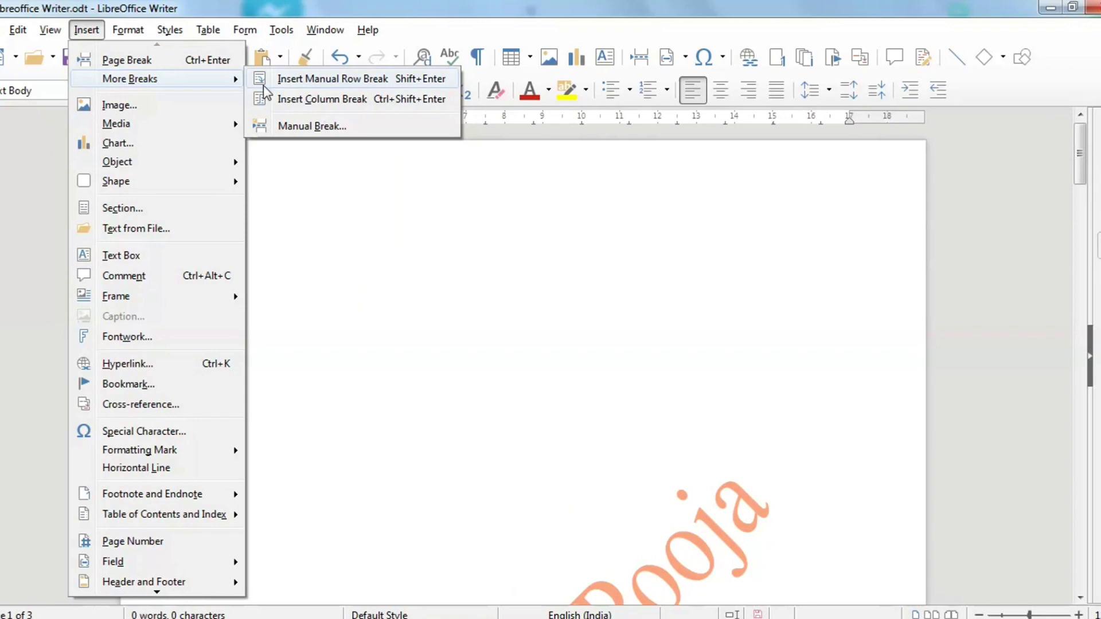
left_click(343, 232)
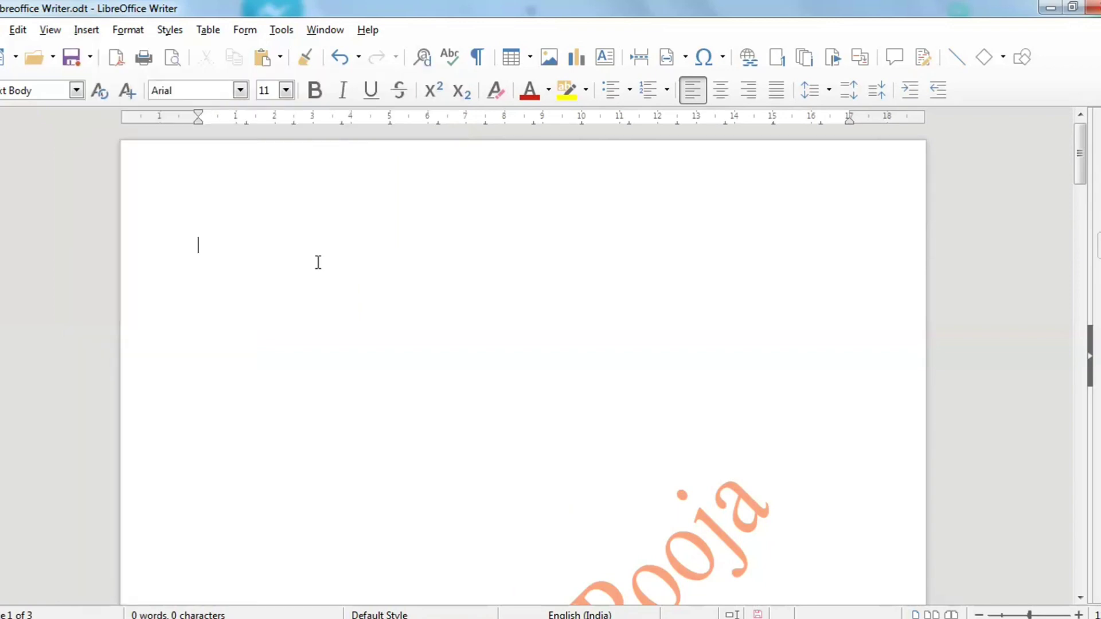
key("ctrl+v")
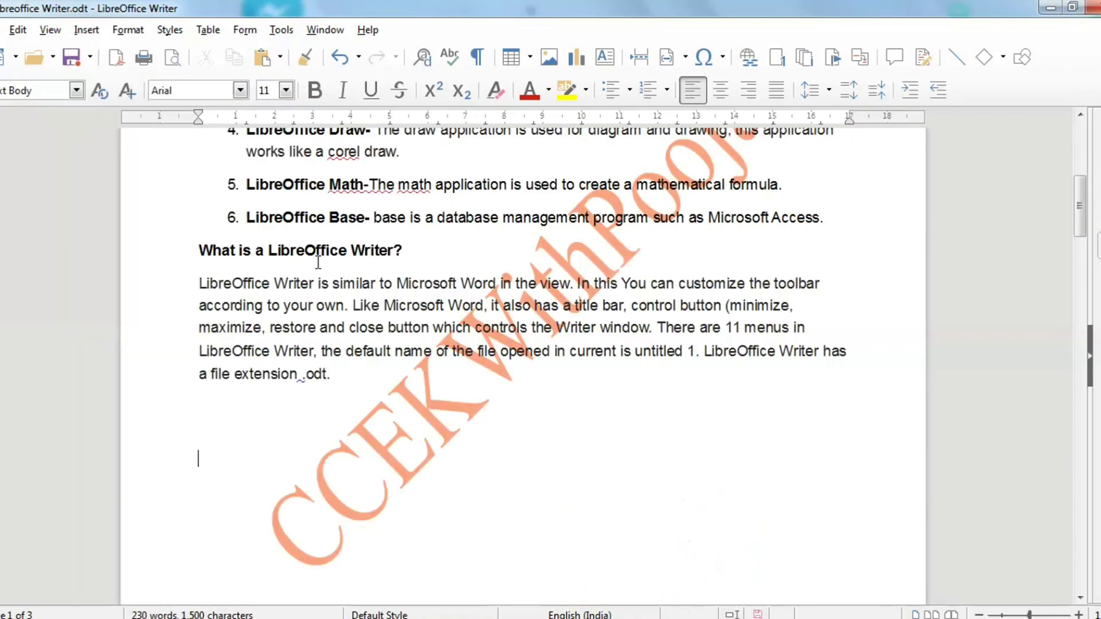
- Insert a page break after the heading "What is LibreOffice?" on the first page
scroll(440, 190, "up", 10)
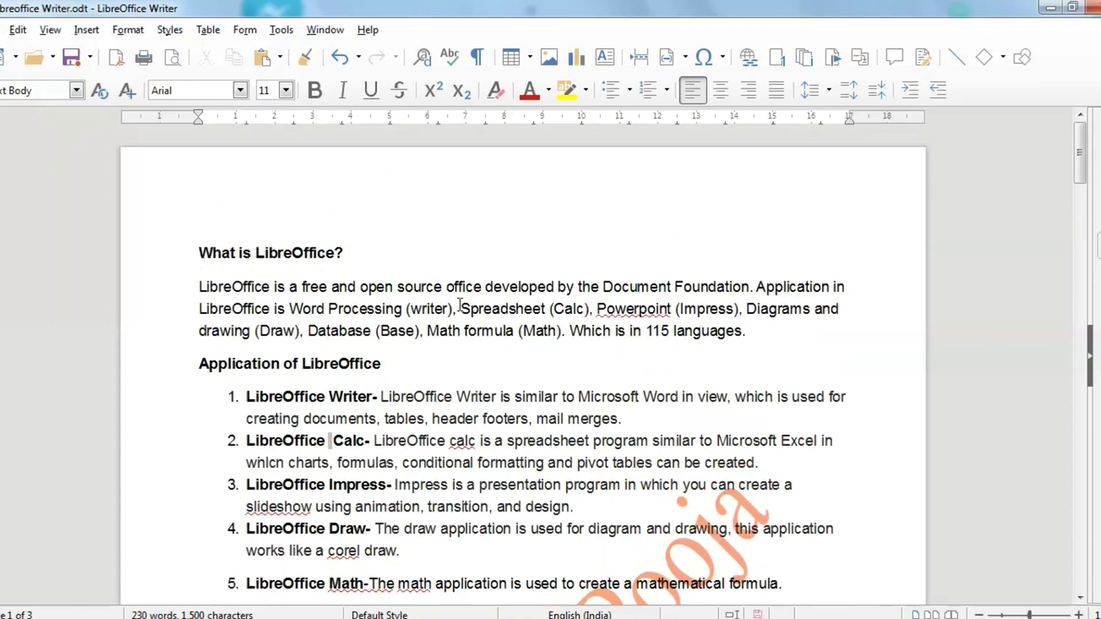
left_click(352, 253)
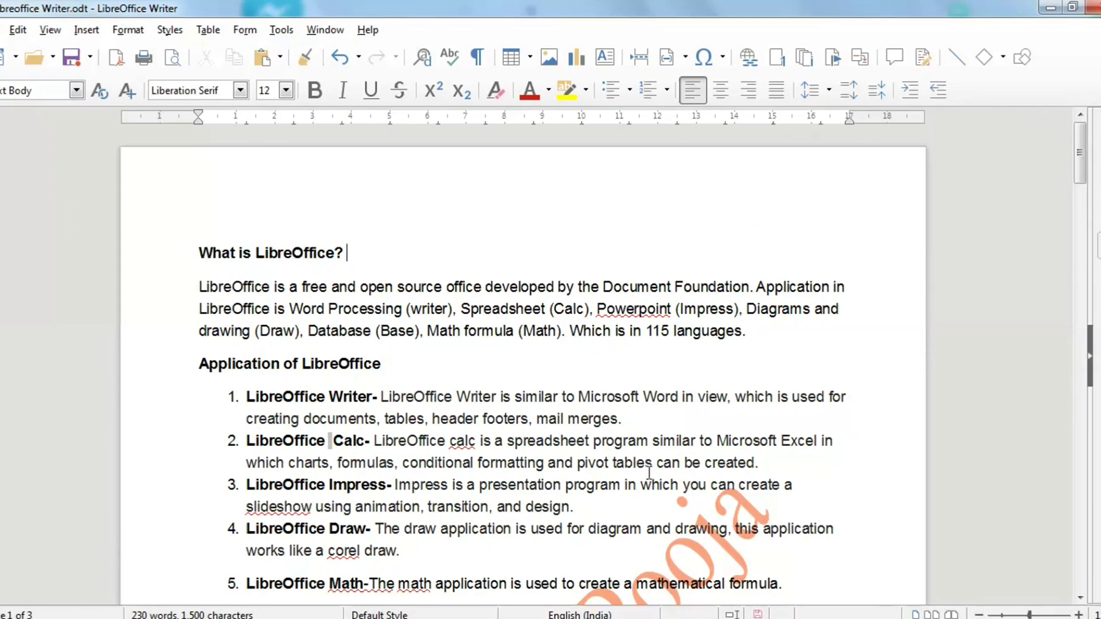
left_click(96, 32)
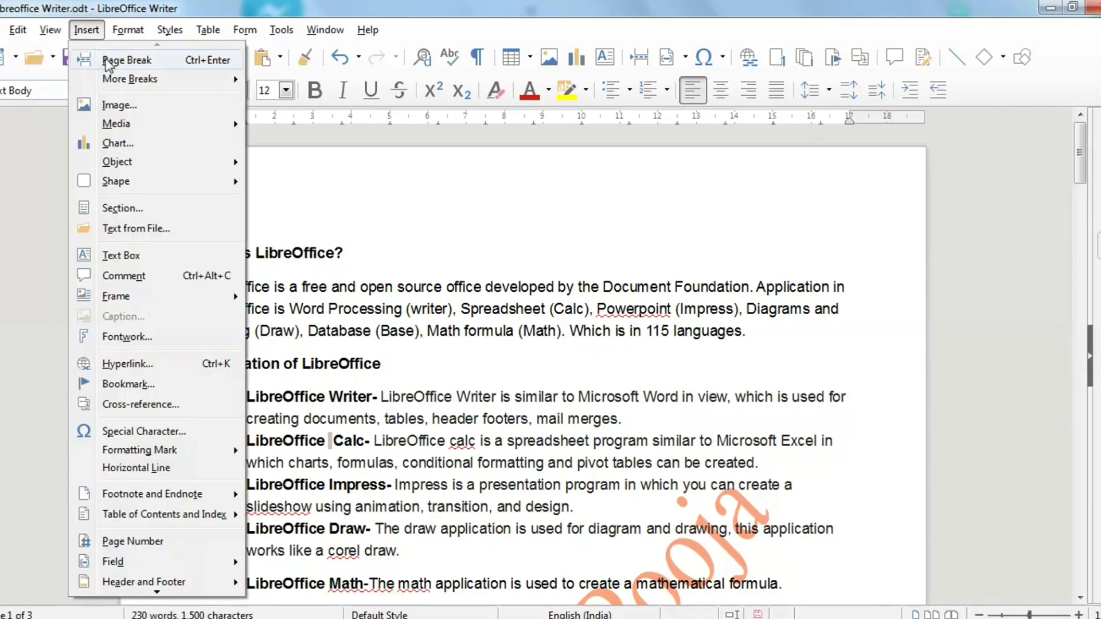
left_click(125, 60)
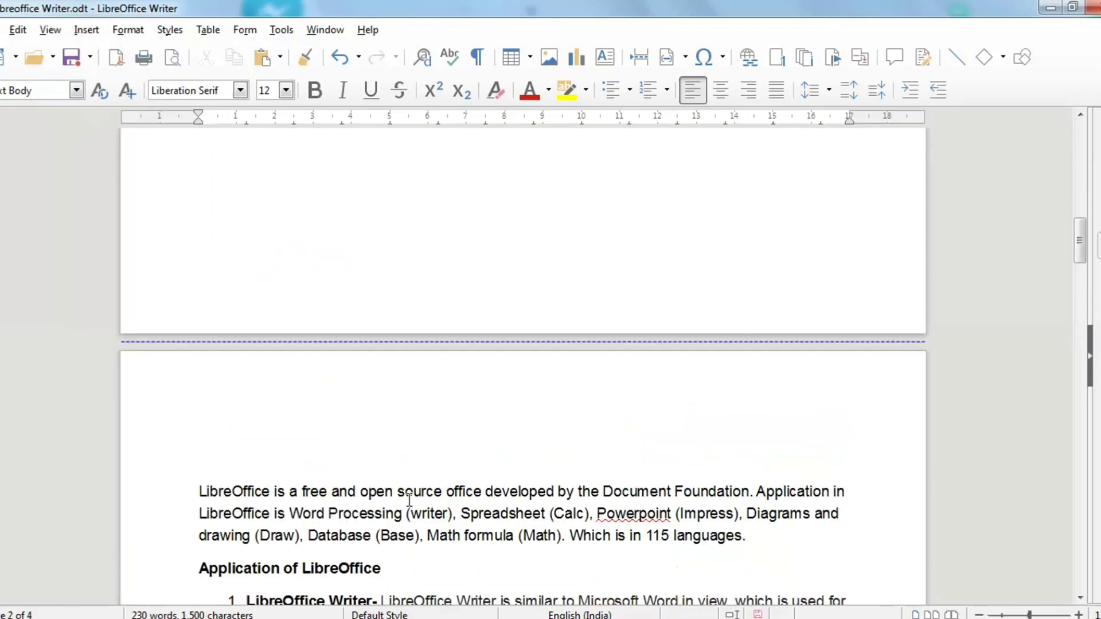
- Check where the text splits across the pages, and undo the page break after the heading
scroll(323, 511, "down", 1)
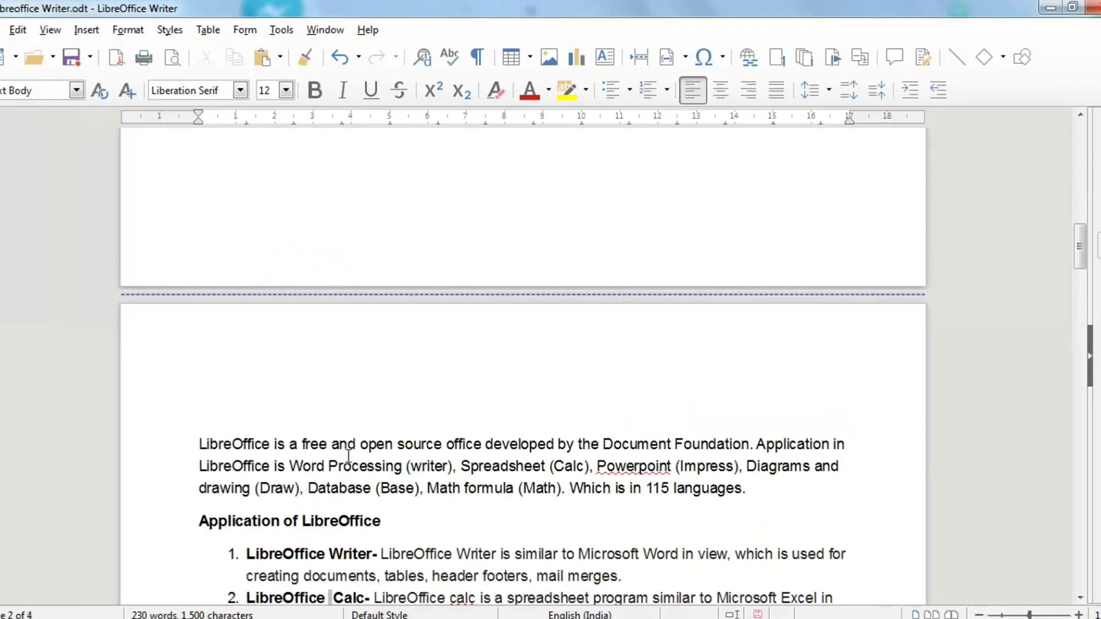
scroll(399, 493, "up", 4)
scroll(398, 489, "up", 15)
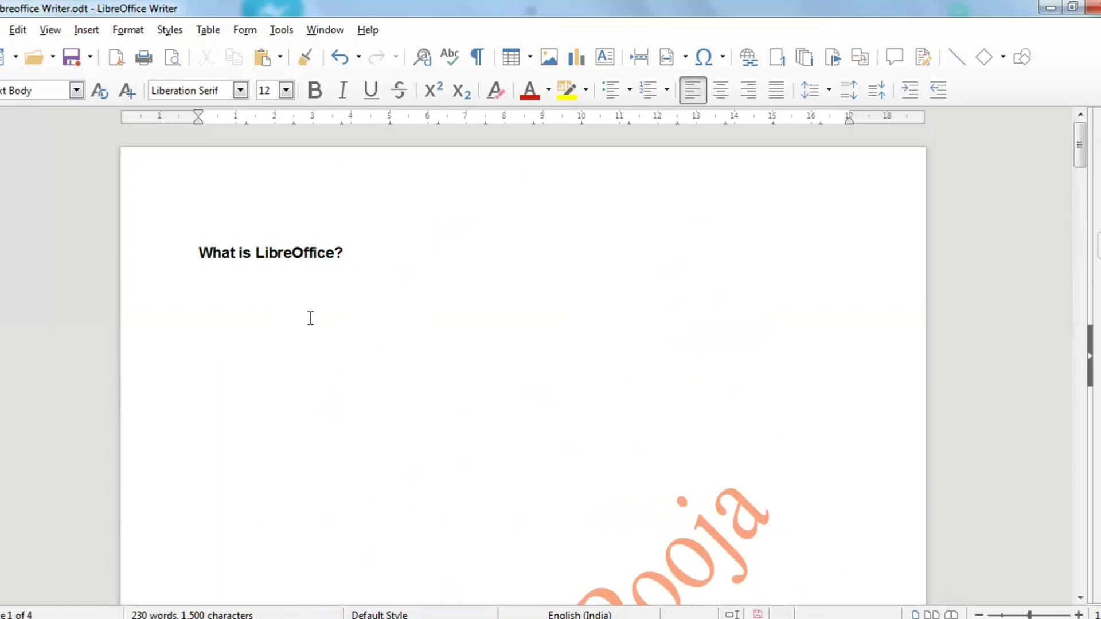
key("ctrl+z")
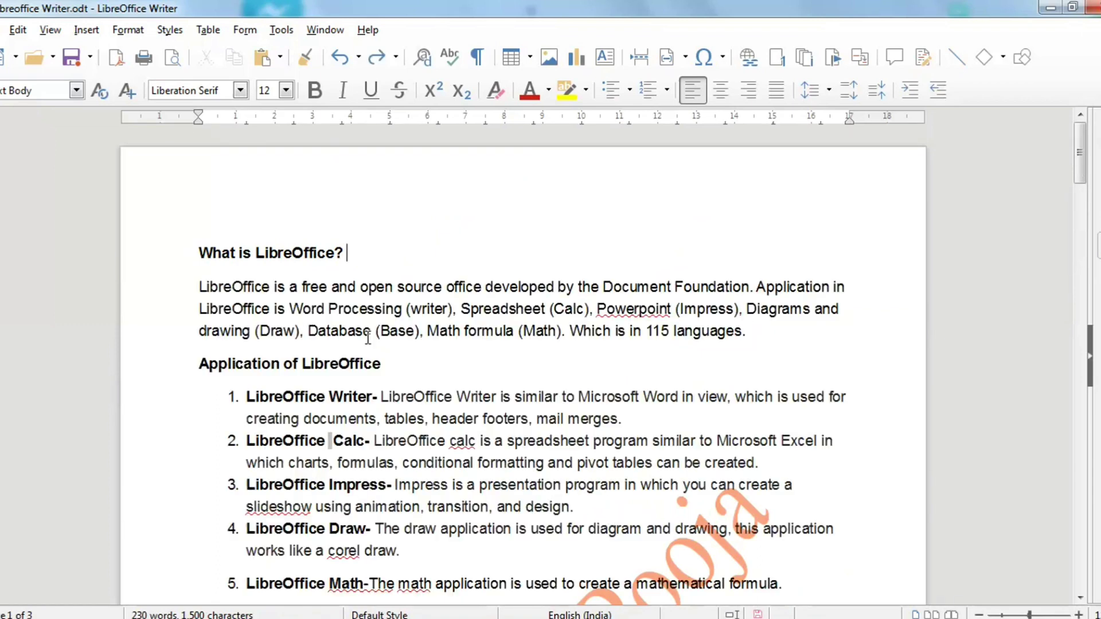
- Try splitting the first paragraph before "Powerpoint" with a paragraph break, and rejoin the two parts
left_click(86, 30)
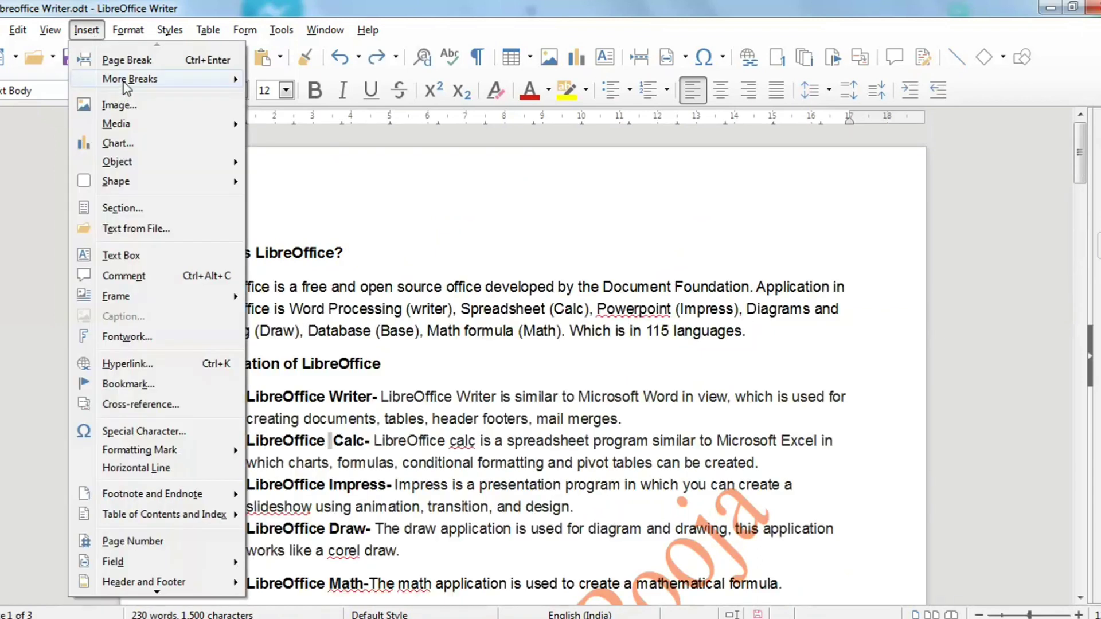
mouse_move(127, 81)
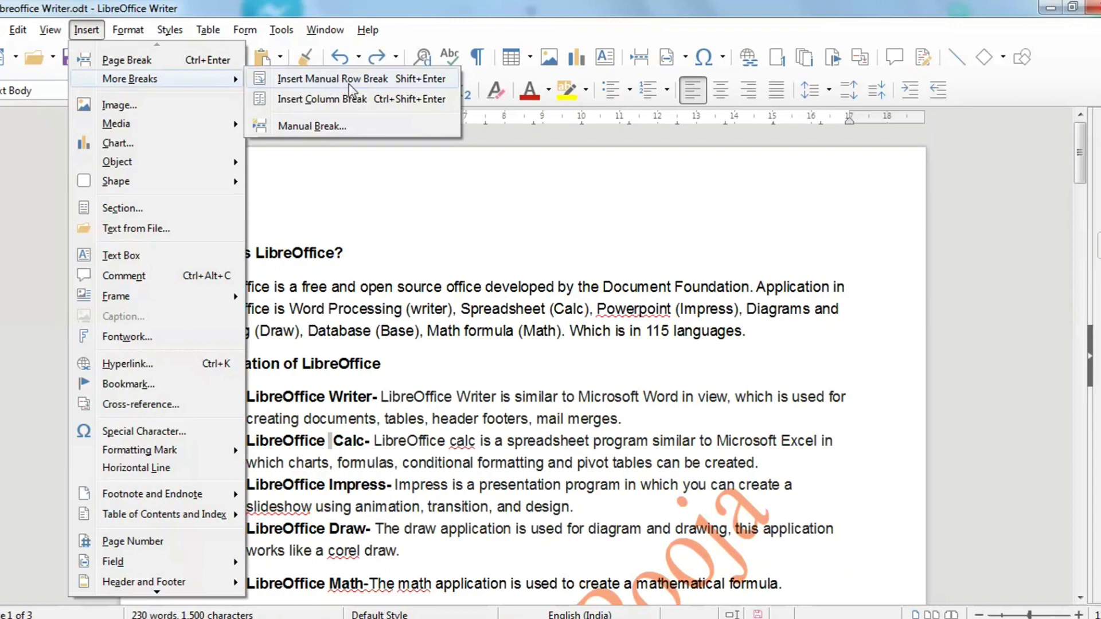
left_click(420, 253)
scroll(381, 460, "up", 2)
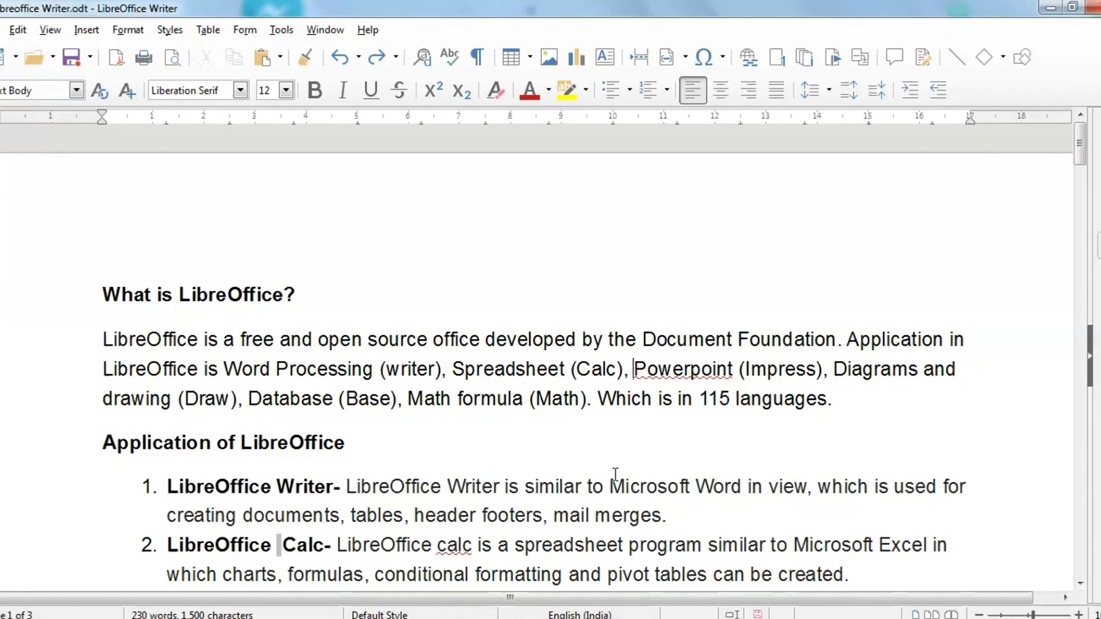
left_click(614, 395)
key("Return")
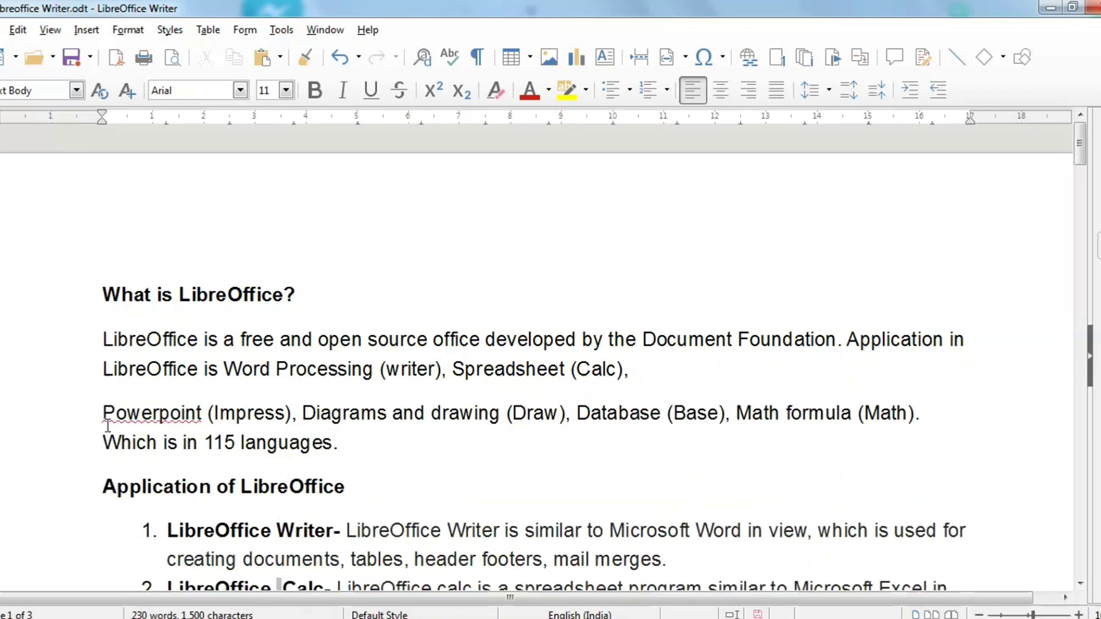
key("BackSpace")
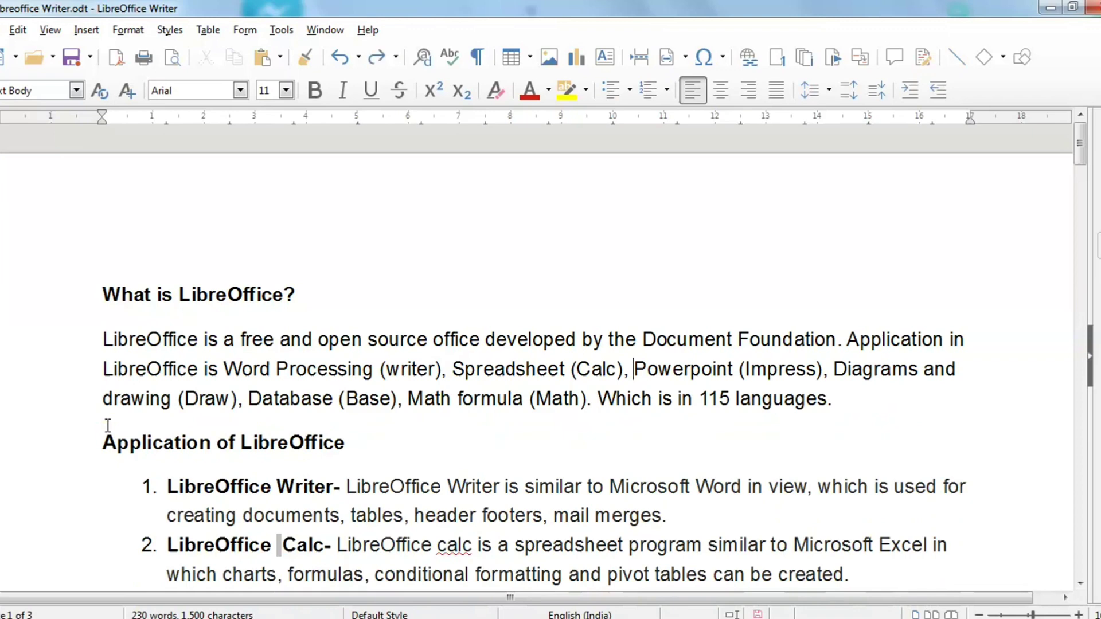
- Insert a manual row break before "Powerpoint" in the first paragraph
left_click(92, 31)
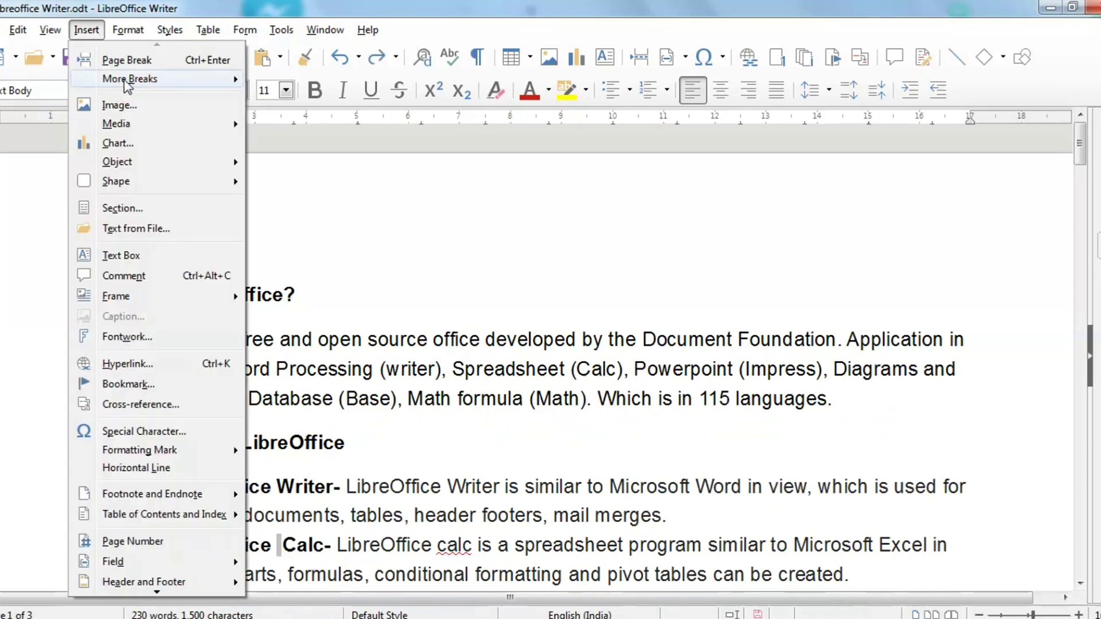
mouse_move(128, 85)
left_click(648, 383)
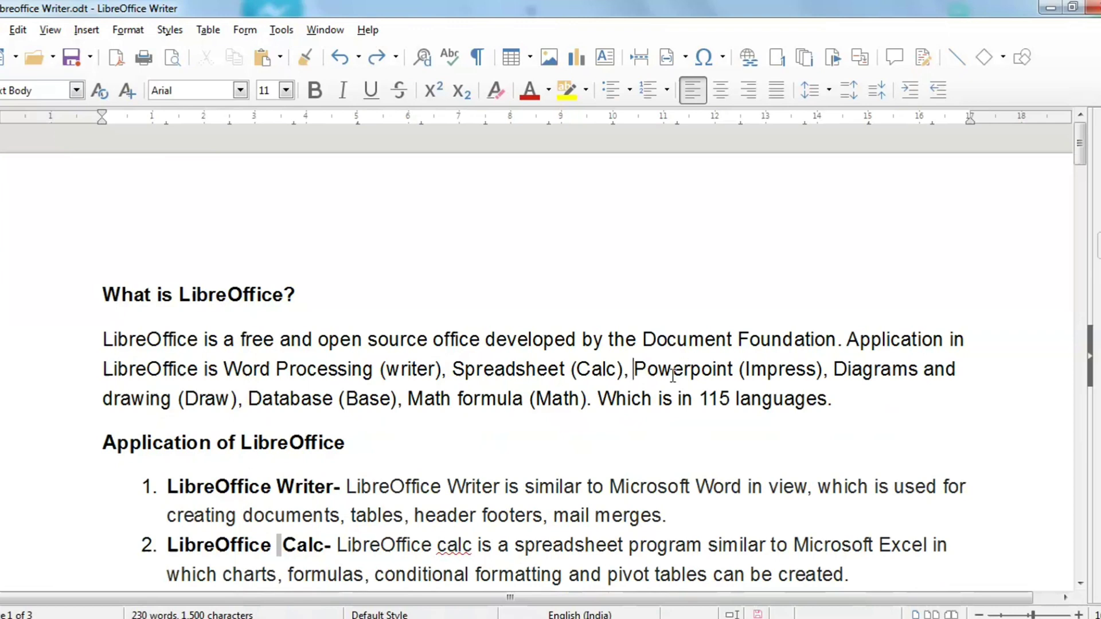
left_click(87, 30)
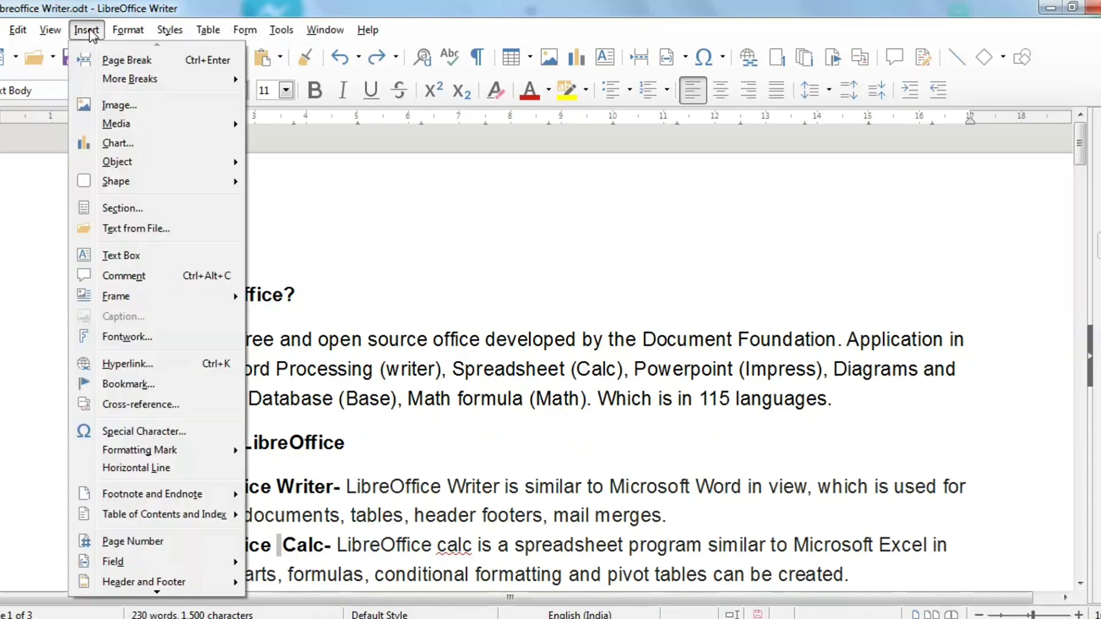
mouse_move(132, 79)
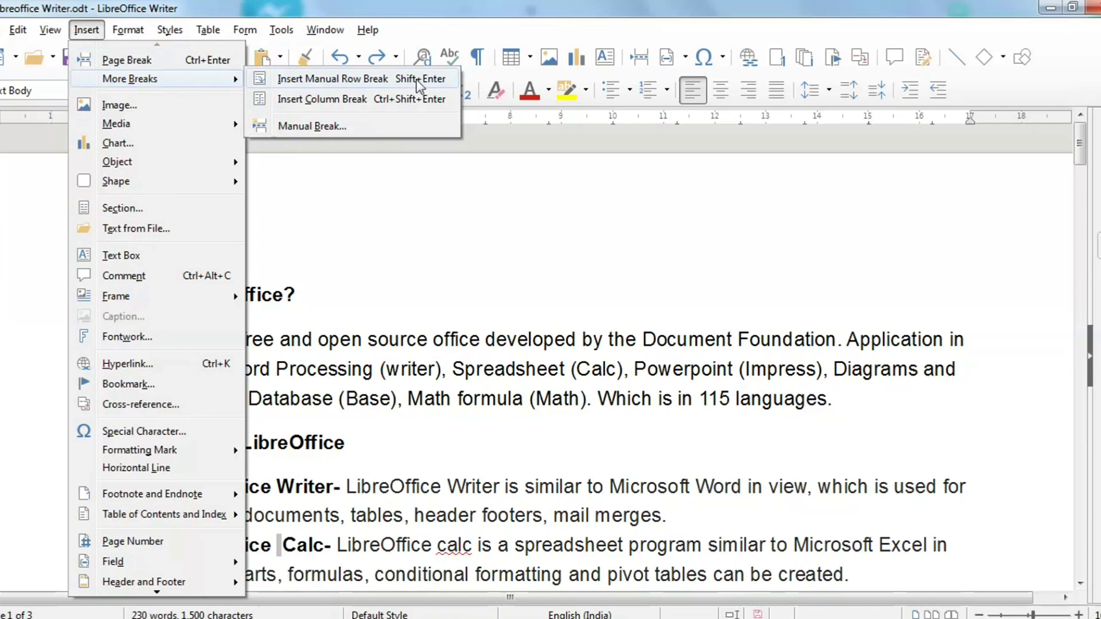
left_click(363, 82)
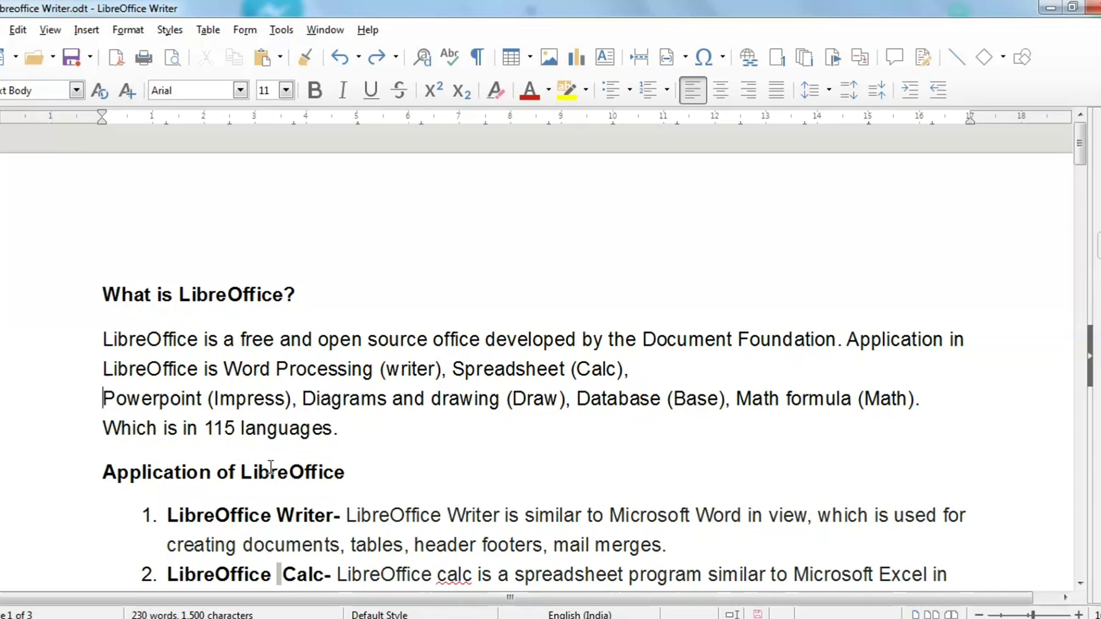
- Look at the additional break types, particularly the column break option, and look over the layout of the document's pages
left_click(89, 35)
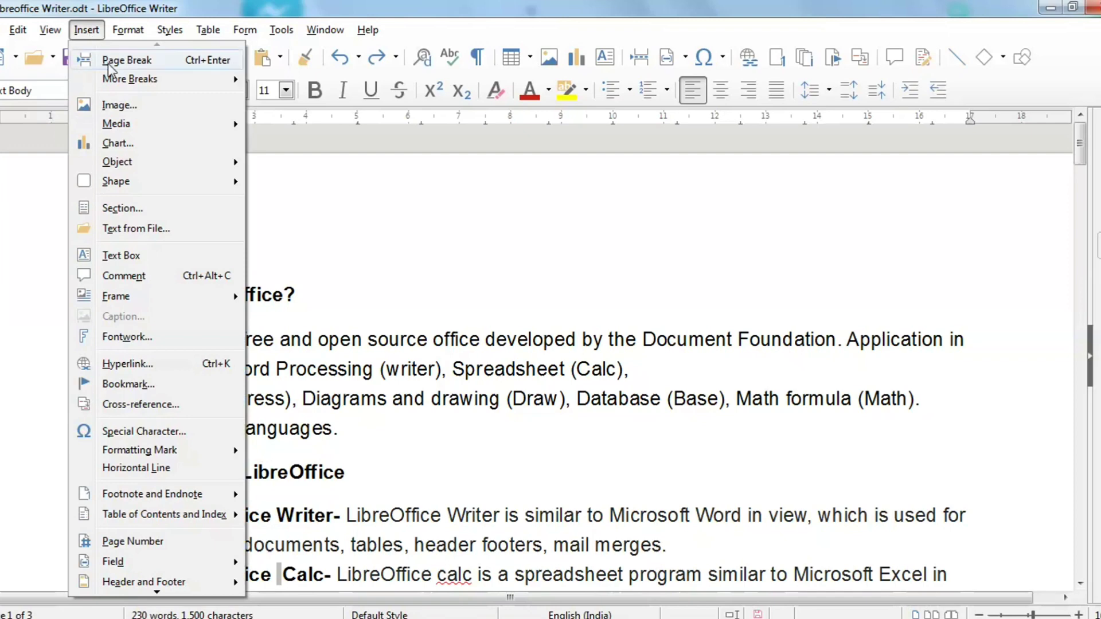
mouse_move(115, 81)
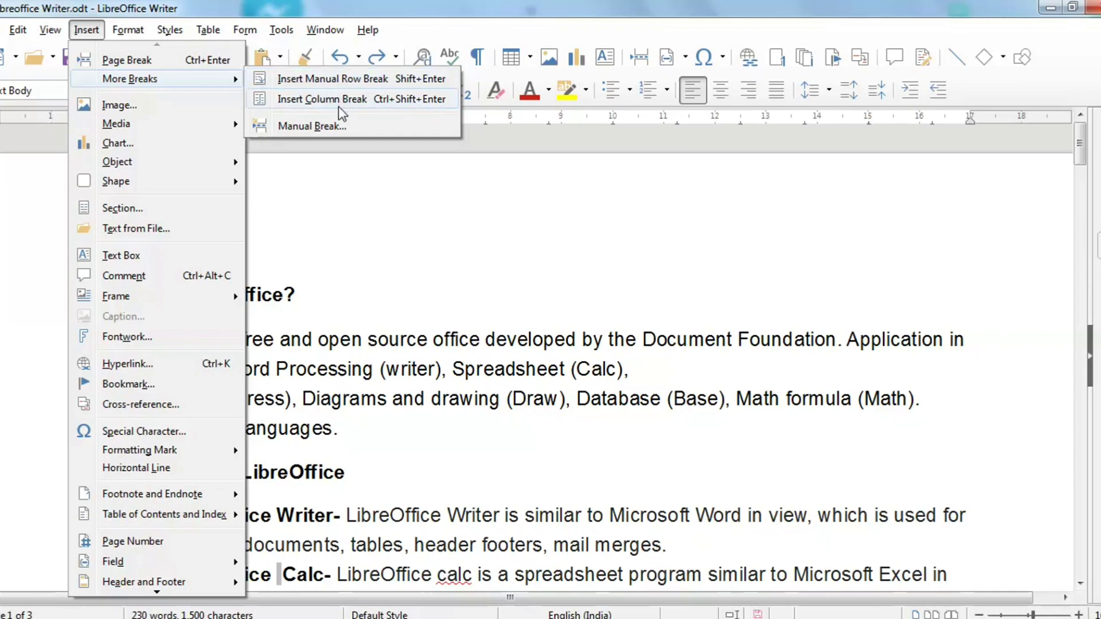
left_click(583, 555)
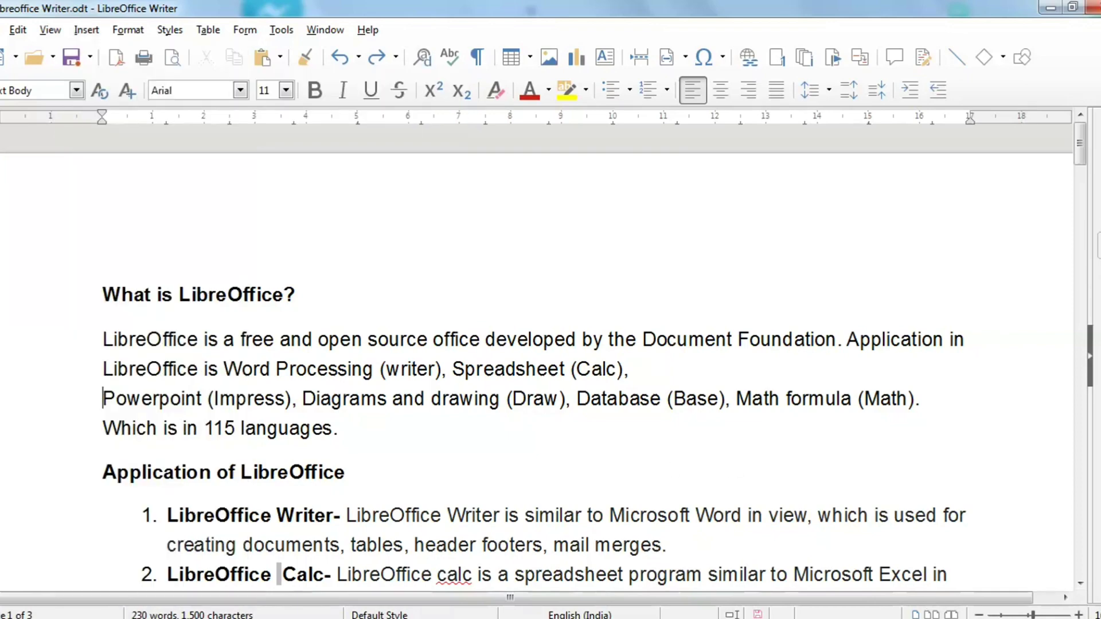
left_click(979, 614)
left_click(979, 615)
left_click(979, 614)
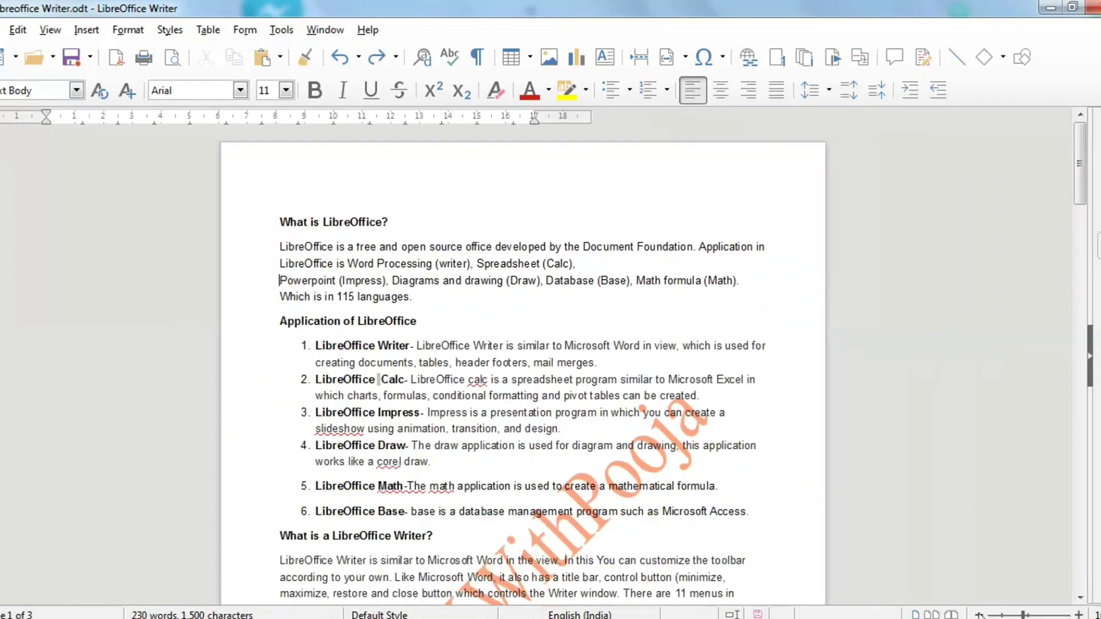
scroll(512, 416, "down", 3)
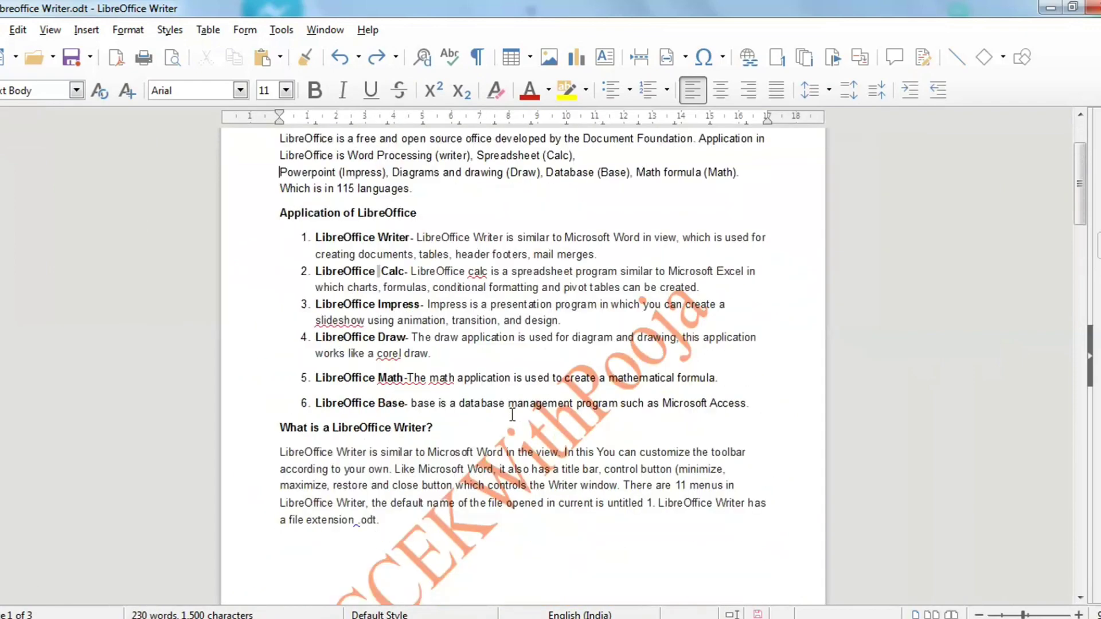
scroll(513, 415, "down", 9)
scroll(521, 445, "up", 10)
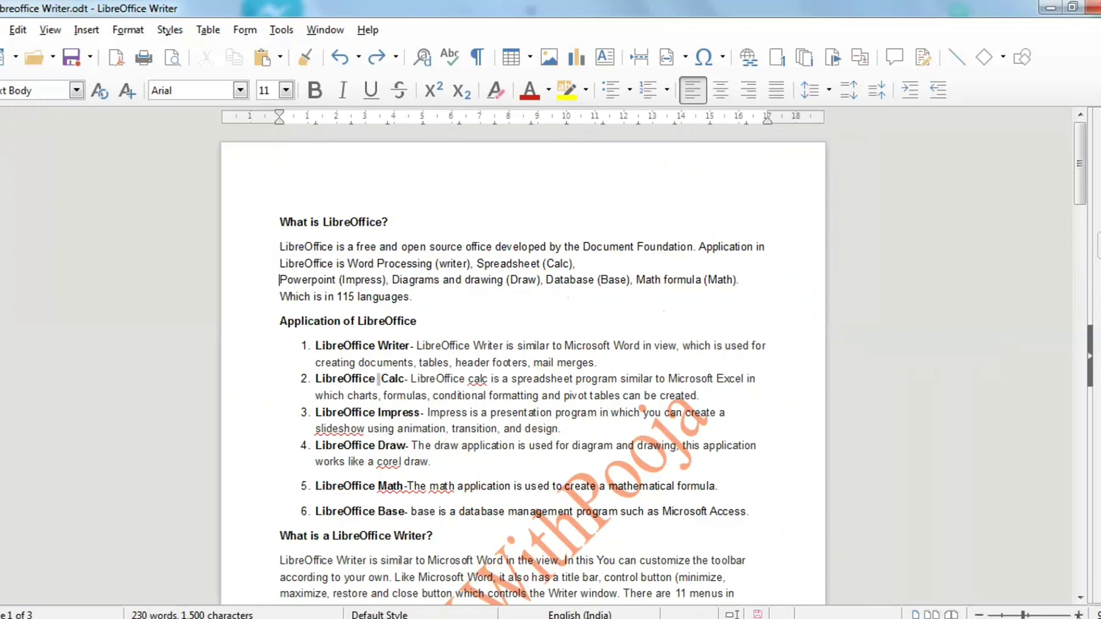
left_click(1078, 614)
left_click(1078, 615)
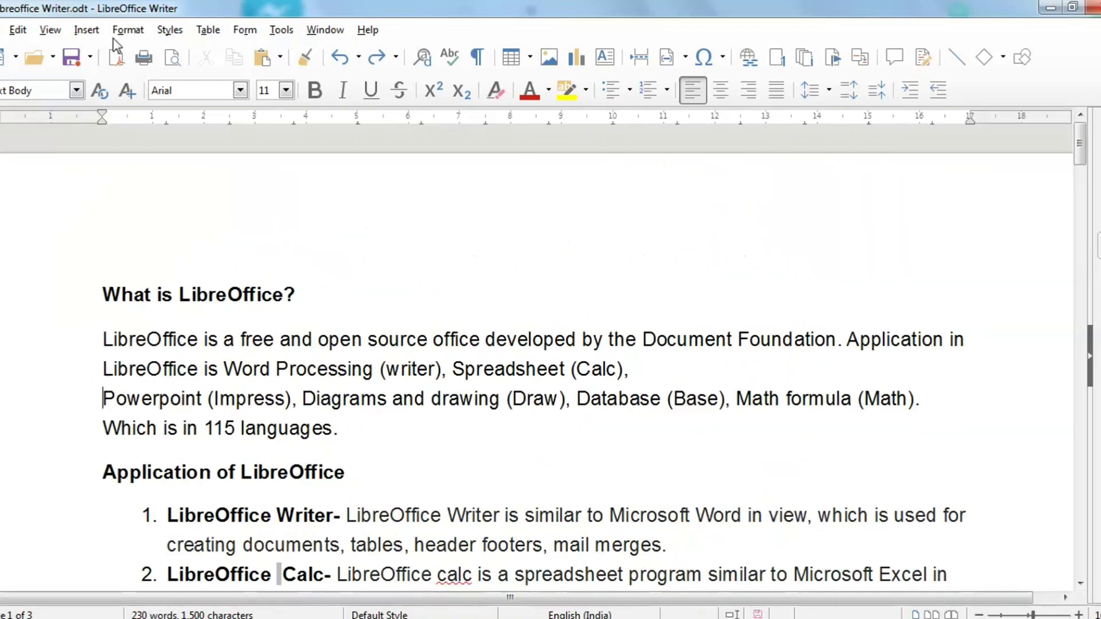
- Format the Default Style page style with 3 columns
left_click(127, 30)
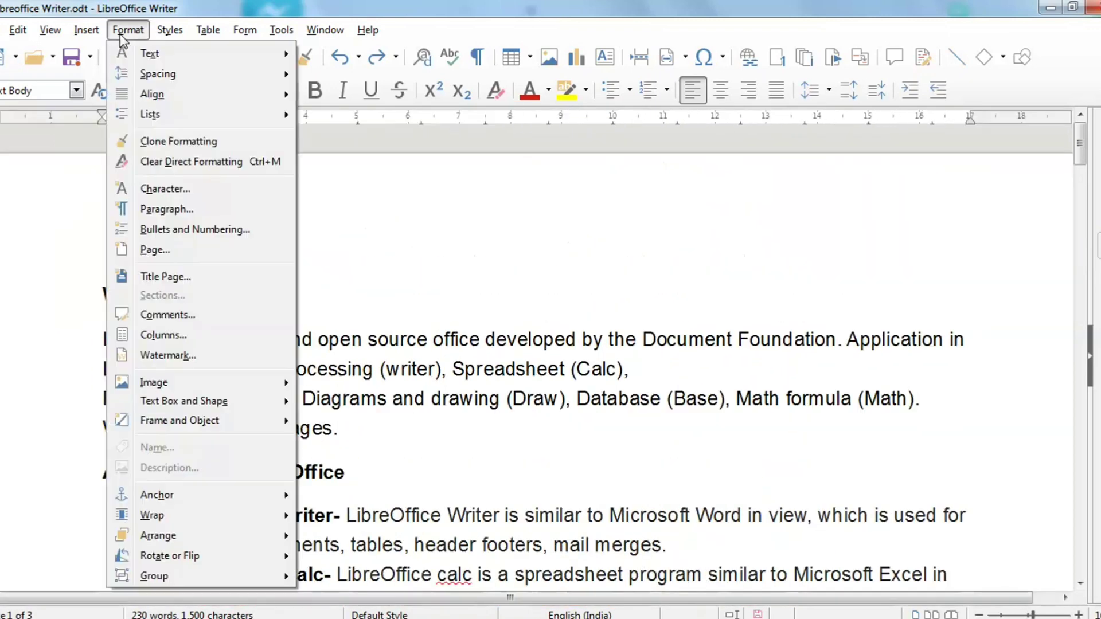
left_click(164, 335)
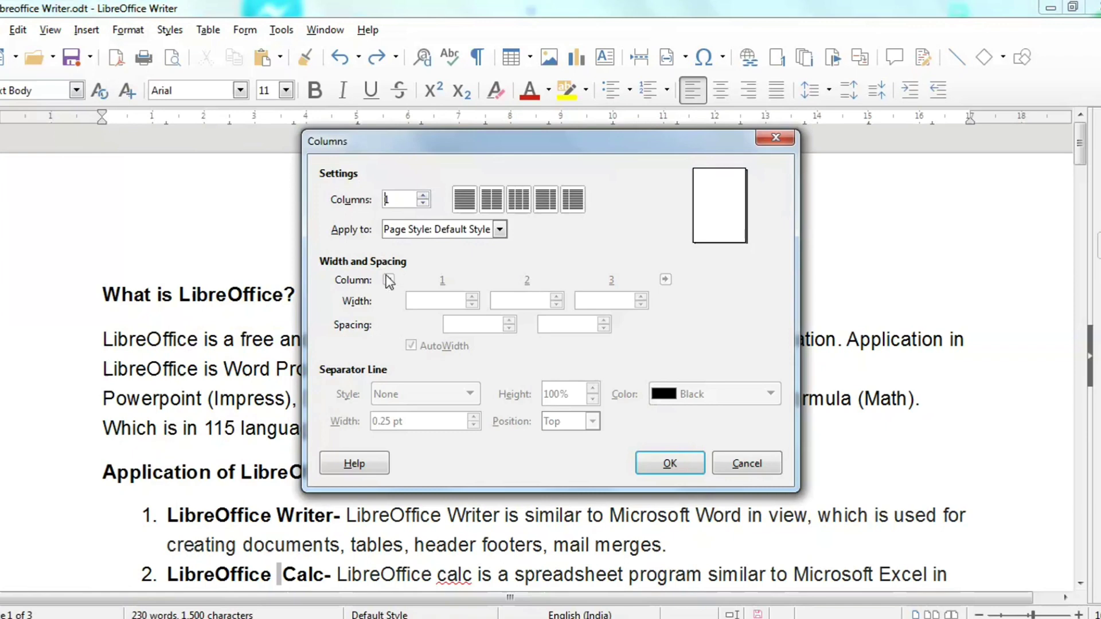
left_click_drag(405, 139, 407, 106)
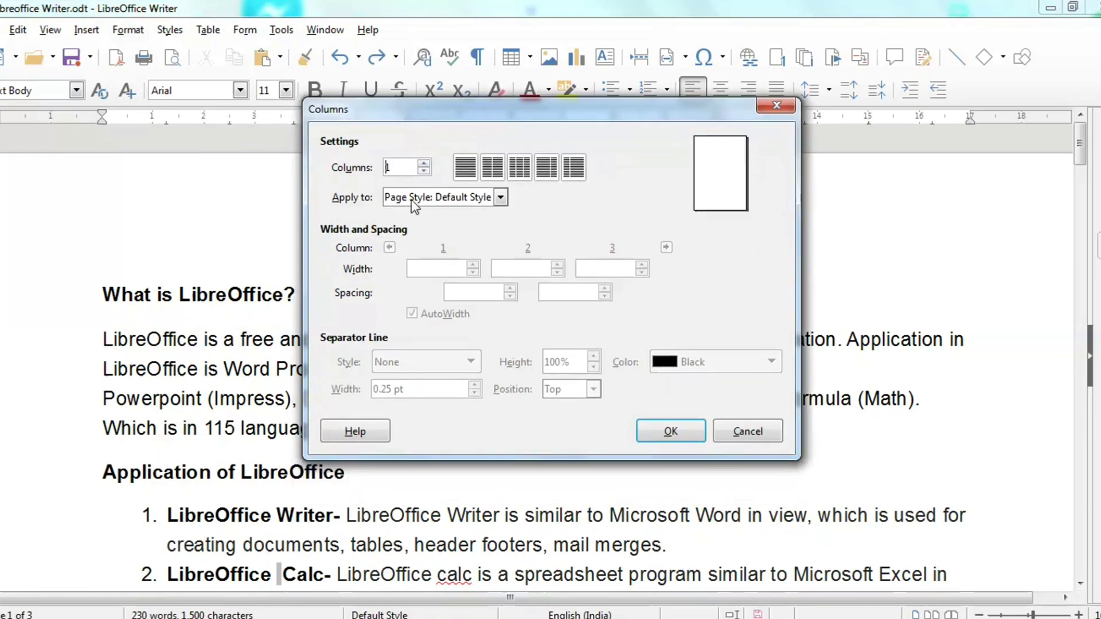
left_click(424, 164)
left_click(424, 164)
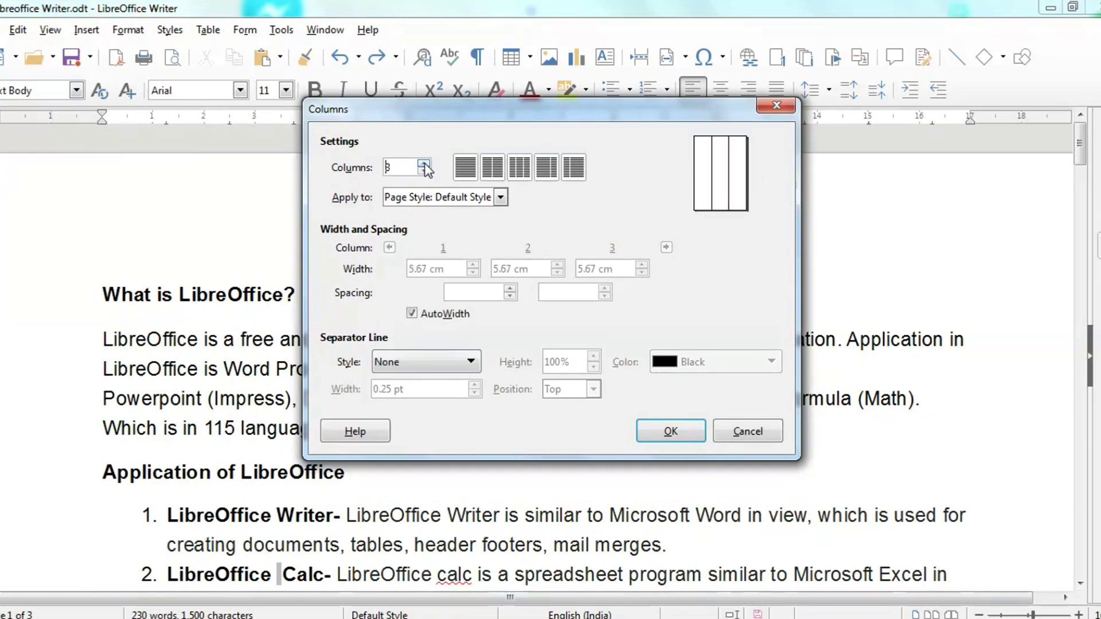
left_click(669, 431)
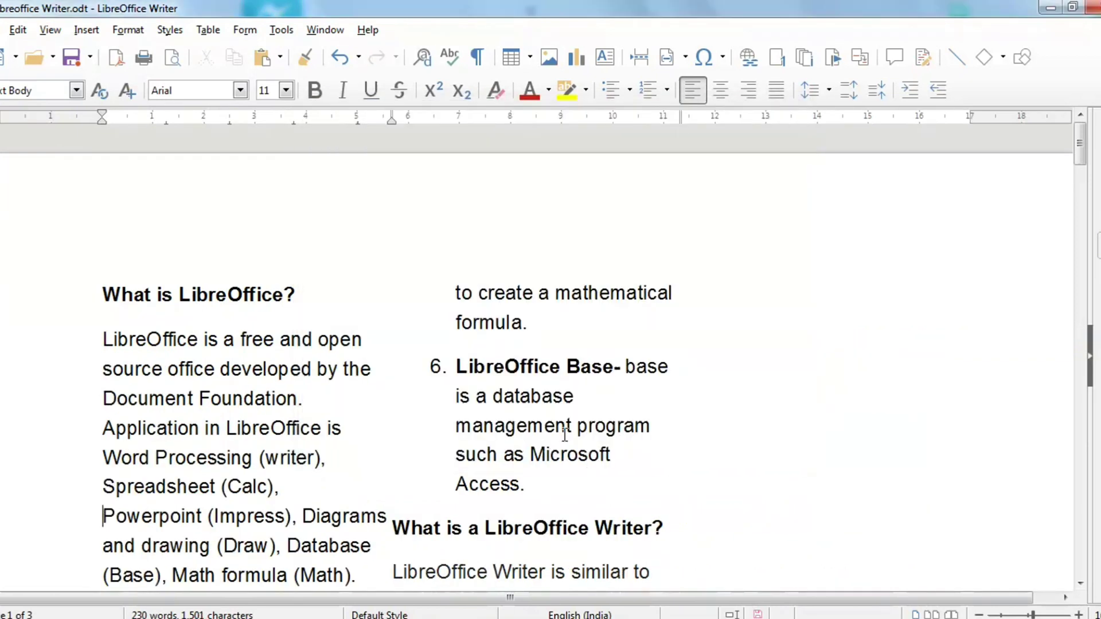
- Paste the copied sample text again below the last paragraph, after the line about the .odt file extension
scroll(565, 434, "down", 10)
left_click(459, 312)
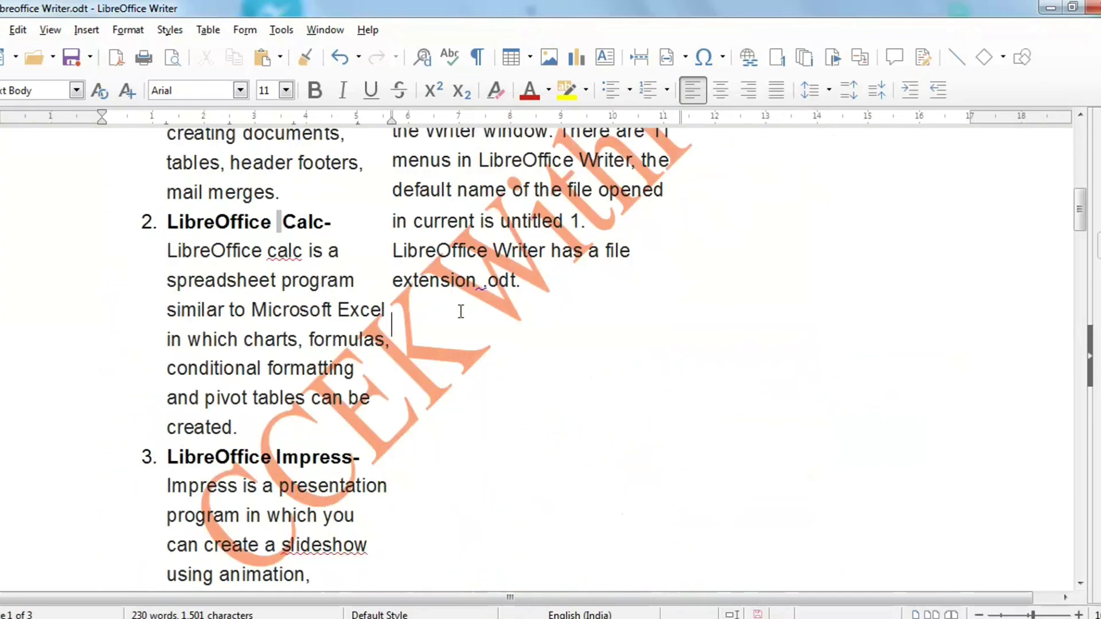
key("ctrl+v")
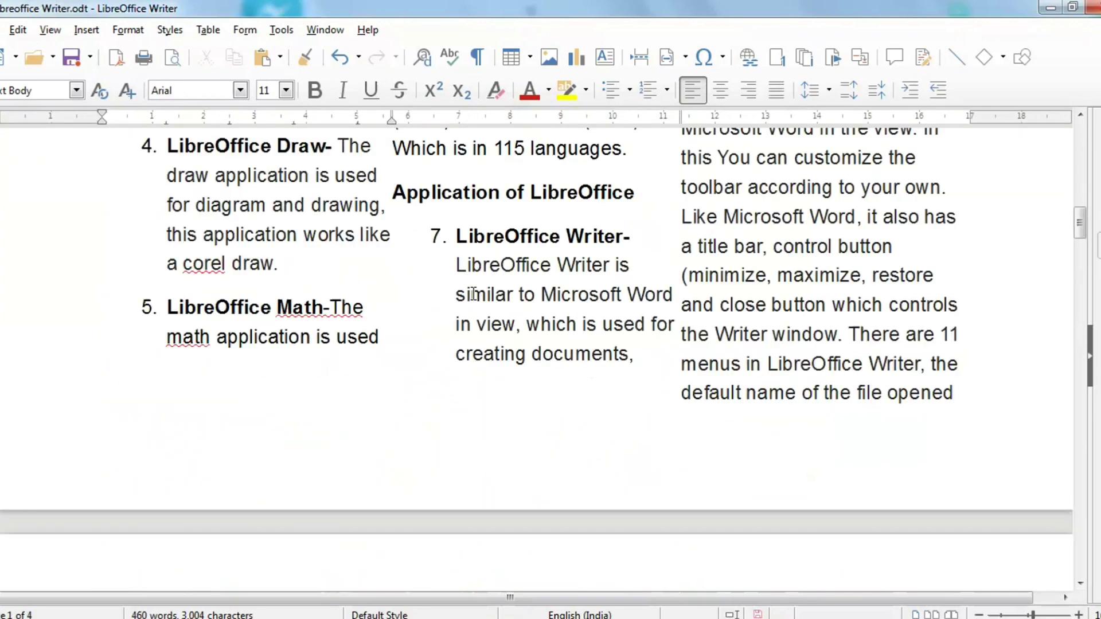
scroll(570, 381, "up", 3)
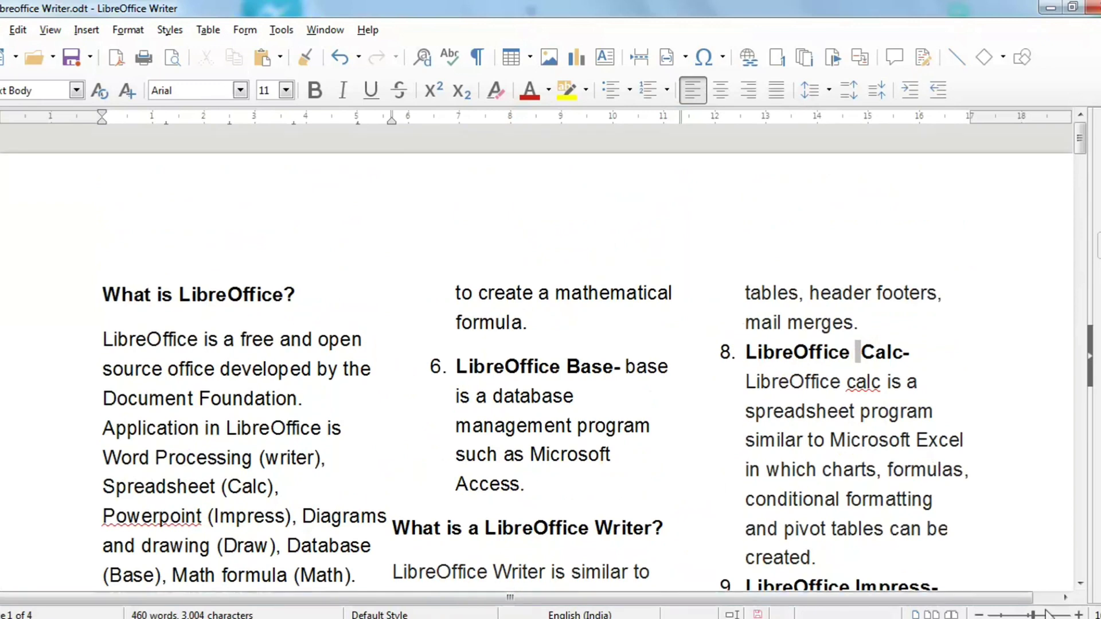
left_click(979, 614)
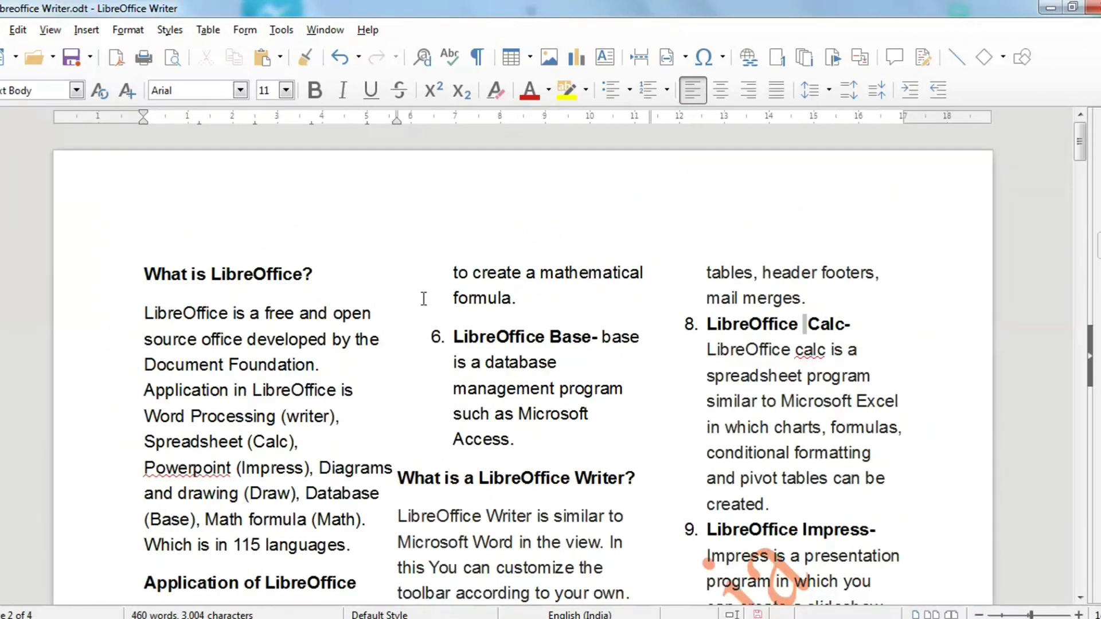
- Turn the rulers off and back on
left_click(49, 30)
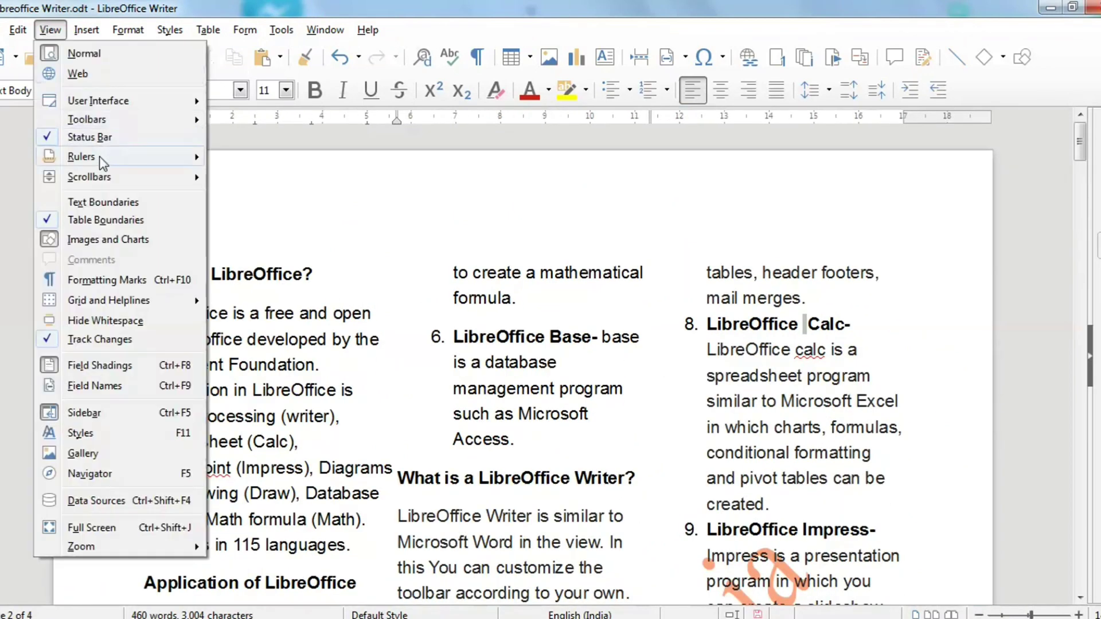
mouse_move(102, 164)
left_click(224, 155)
left_click(50, 30)
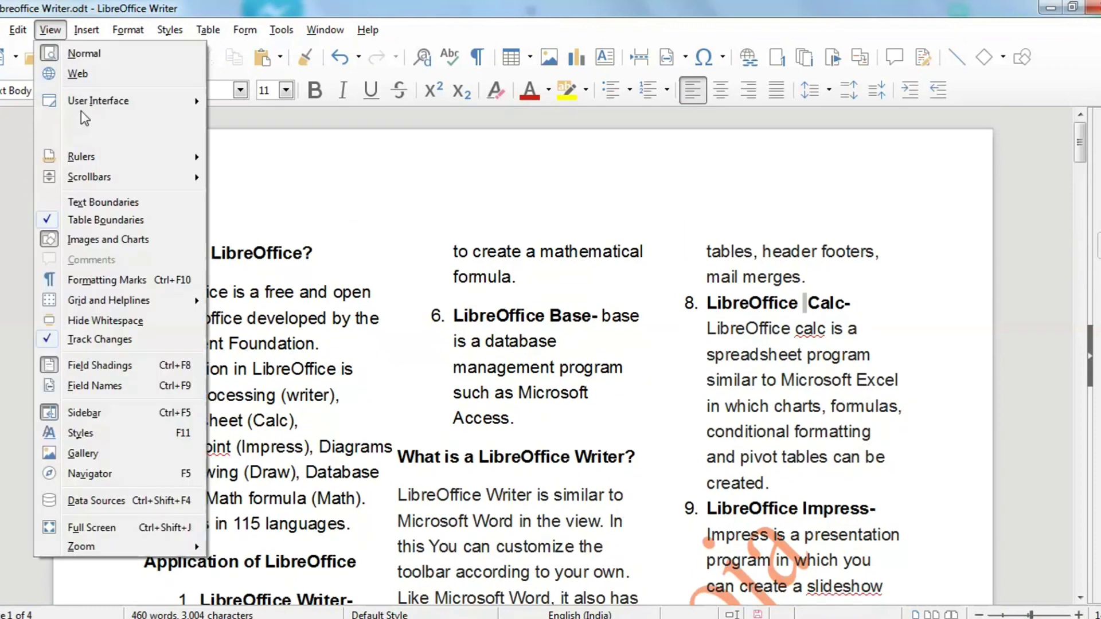
mouse_move(86, 156)
left_click(237, 156)
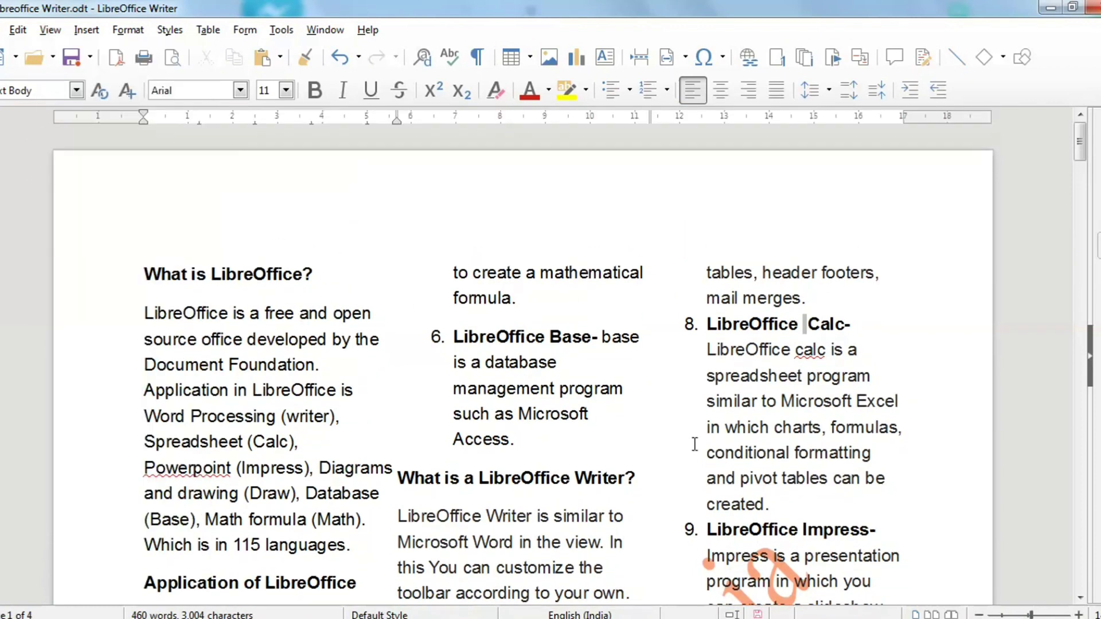
- Examine how the sample text flows through the three columns from the first page to the second
scroll(252, 159, "up", 1)
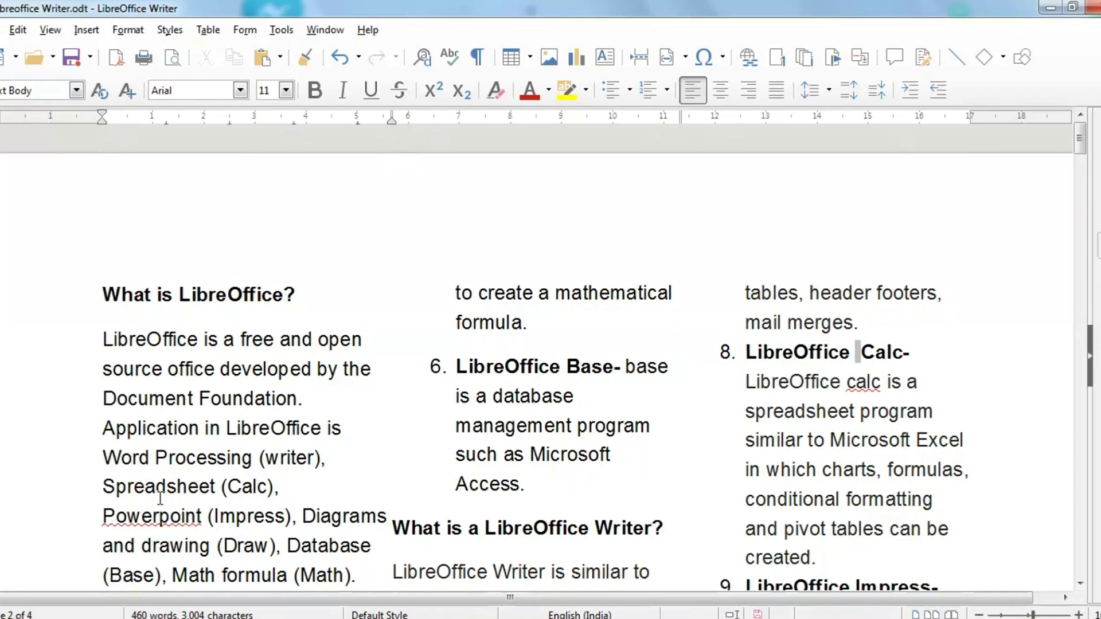
scroll(544, 378, "down", 1)
scroll(505, 376, "down", 1)
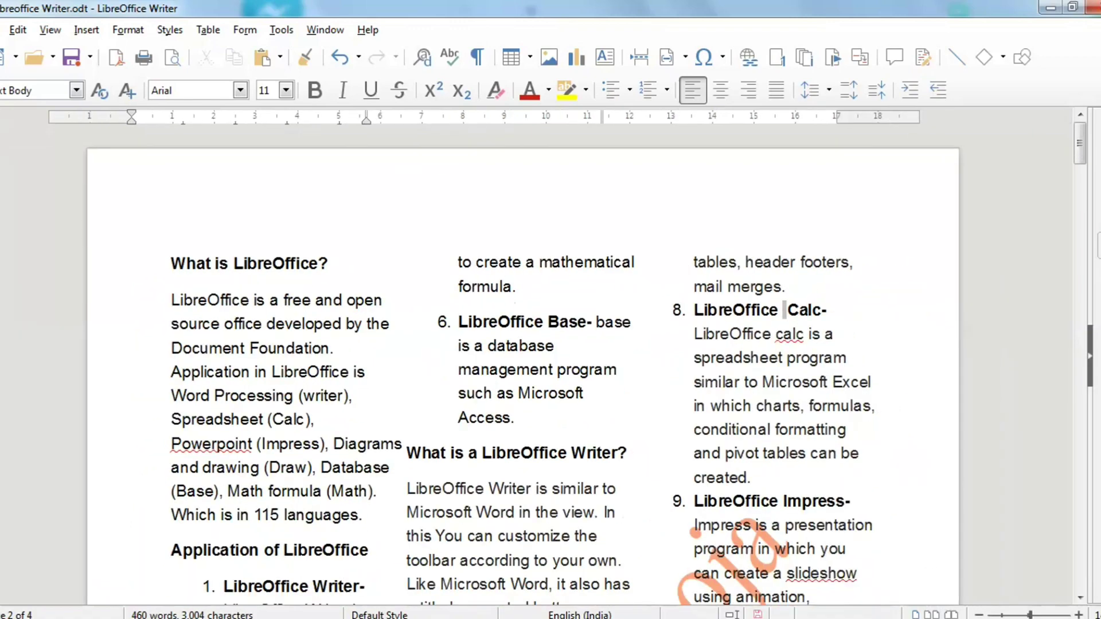
scroll(274, 340, "down", 15)
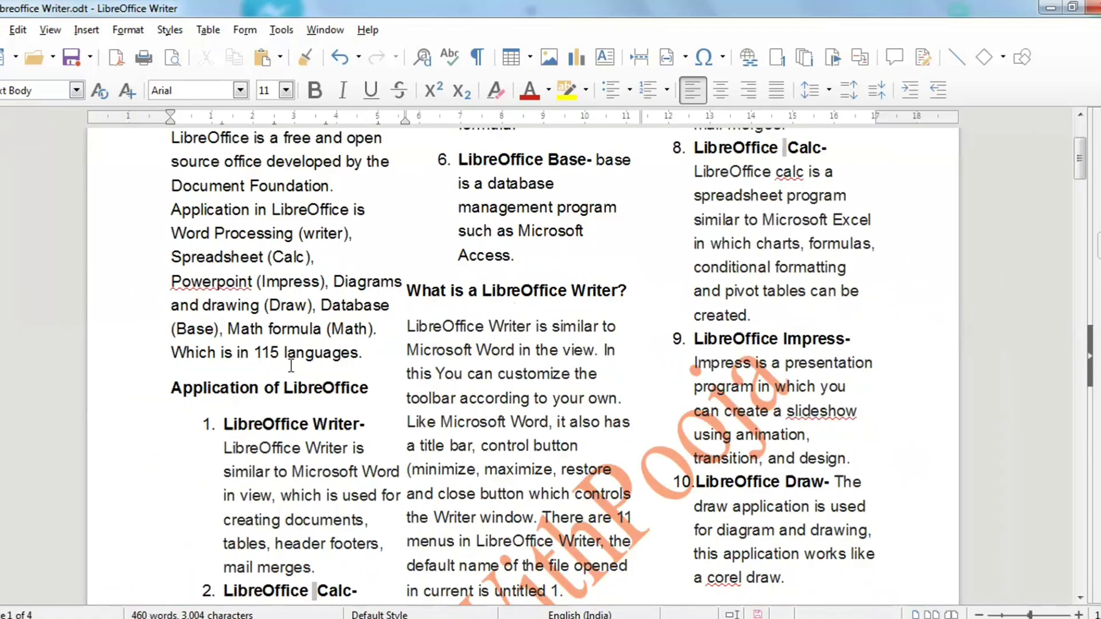
scroll(292, 369, "down", 3)
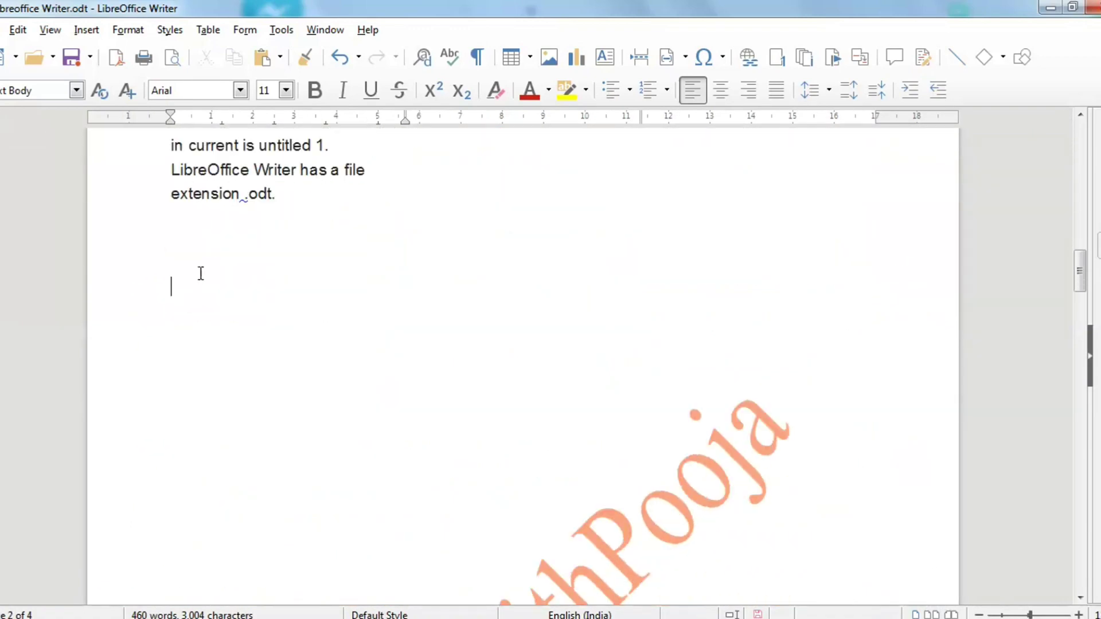
- Move the text cursor down through the empty first column of the second page until it reaches the second column
left_click(204, 221)
scroll(288, 265, "up", 1)
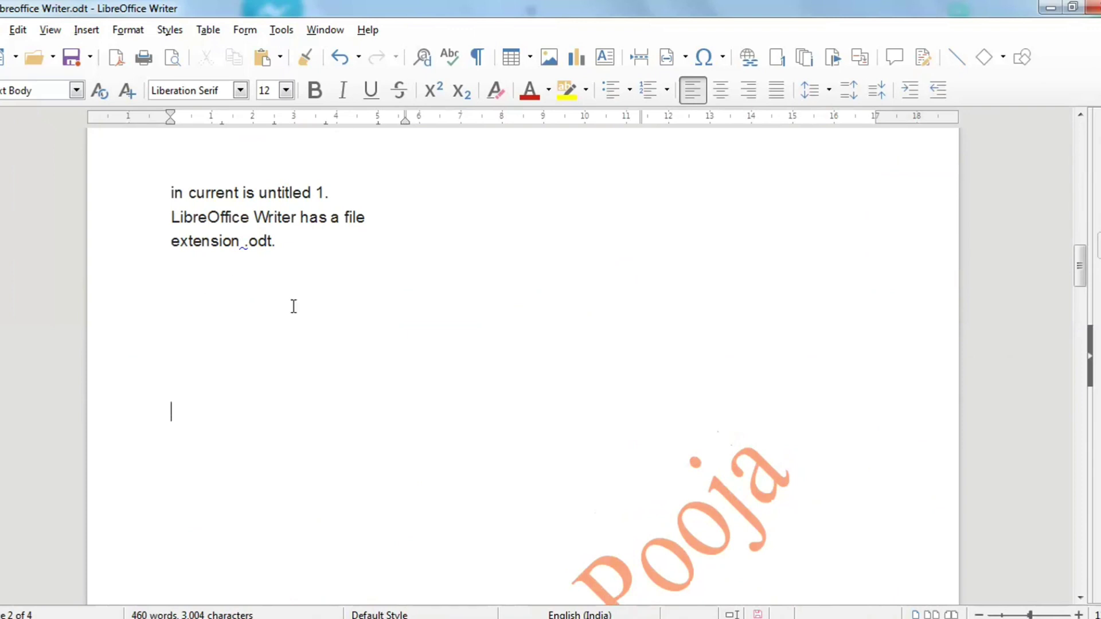
scroll(293, 306, "down", 3)
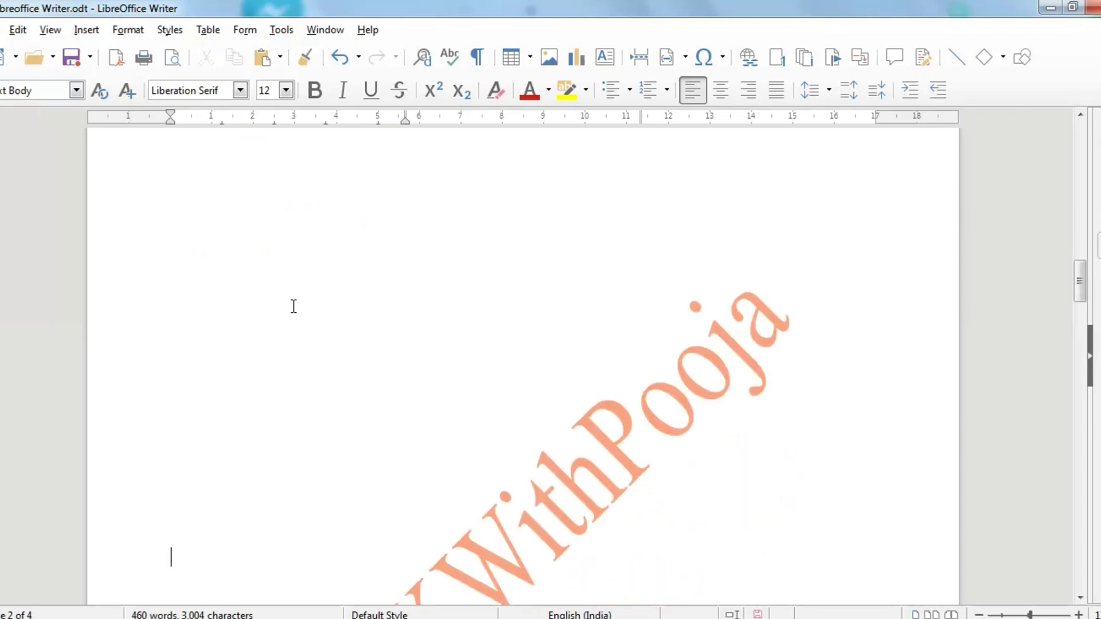
scroll(293, 306, "down", 3)
scroll(293, 306, "down", 3)
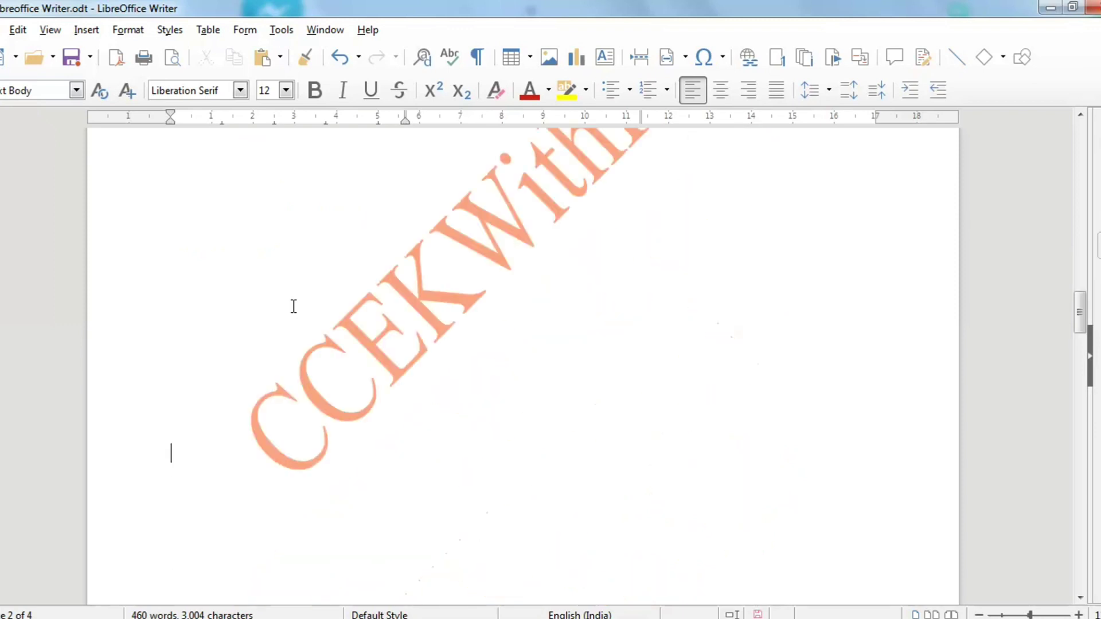
scroll(293, 307, "down", 3)
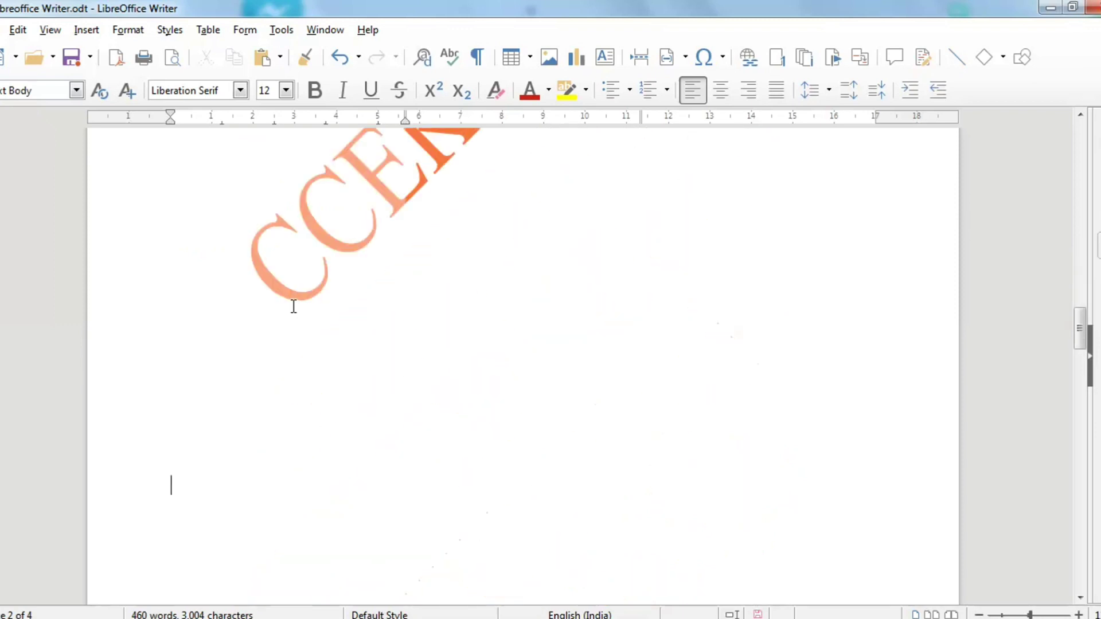
scroll(293, 306, "up", 5)
key("Down")
key("Down")
key("Down")
key("Down")
key("Down")
key("Down")
key("Down")
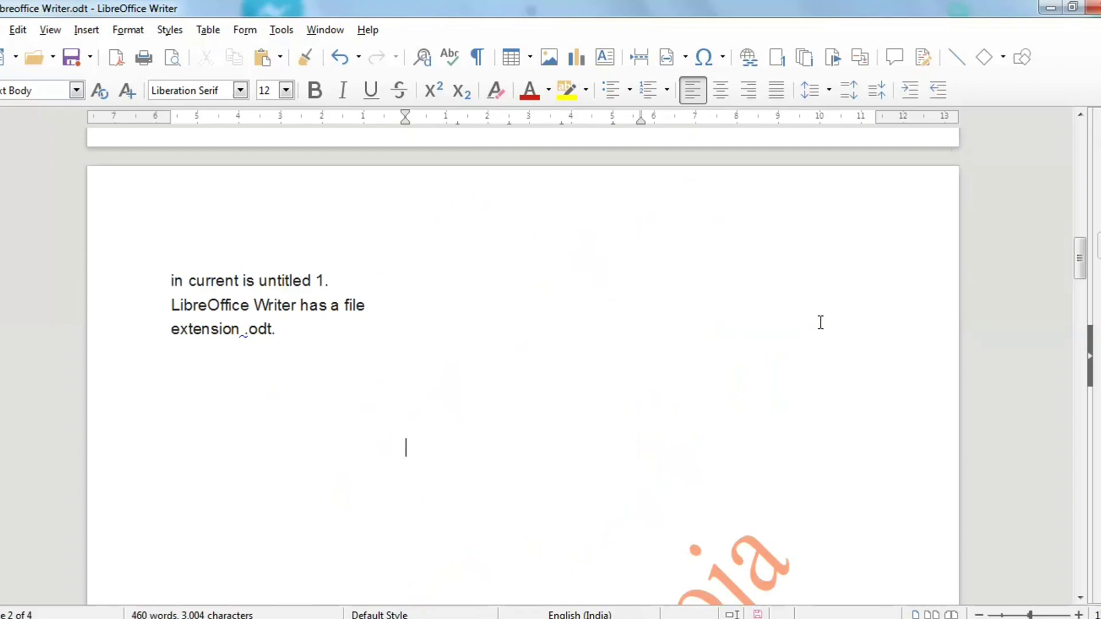
- Insert two column breaks in a row after the heading "What is LibreOffice?" at the start of the first page
scroll(821, 322, "up", 15)
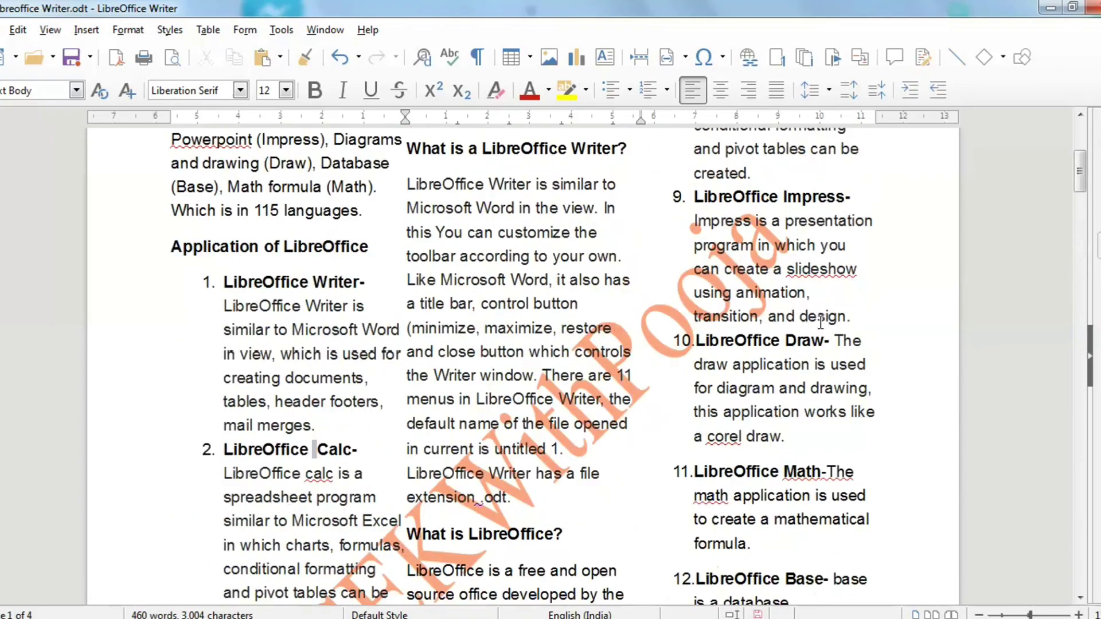
scroll(818, 323, "up", 5)
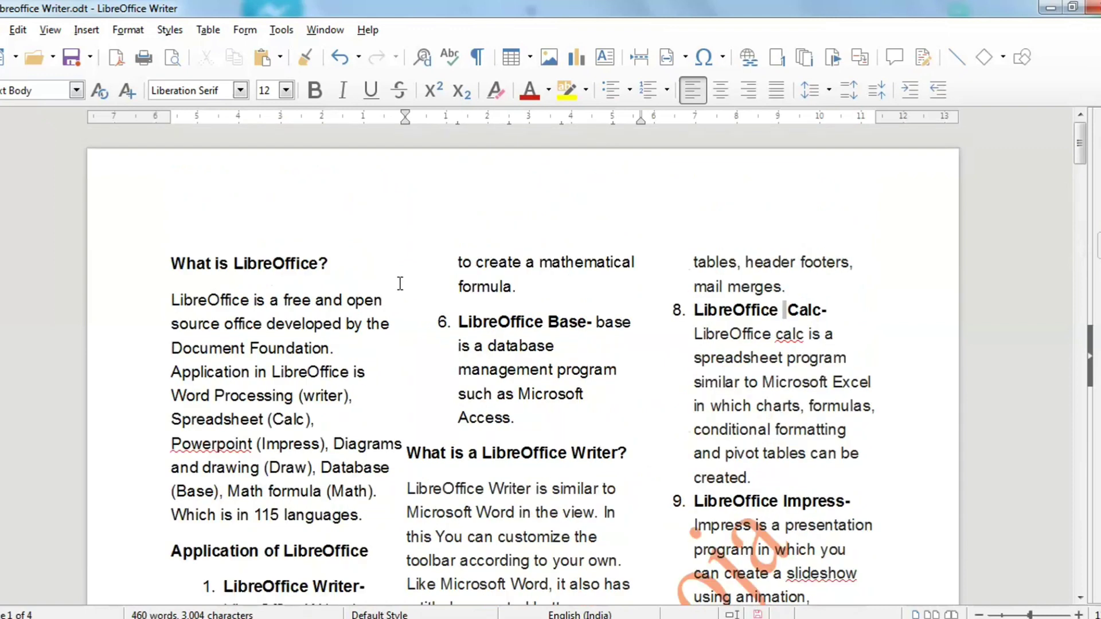
left_click(365, 278)
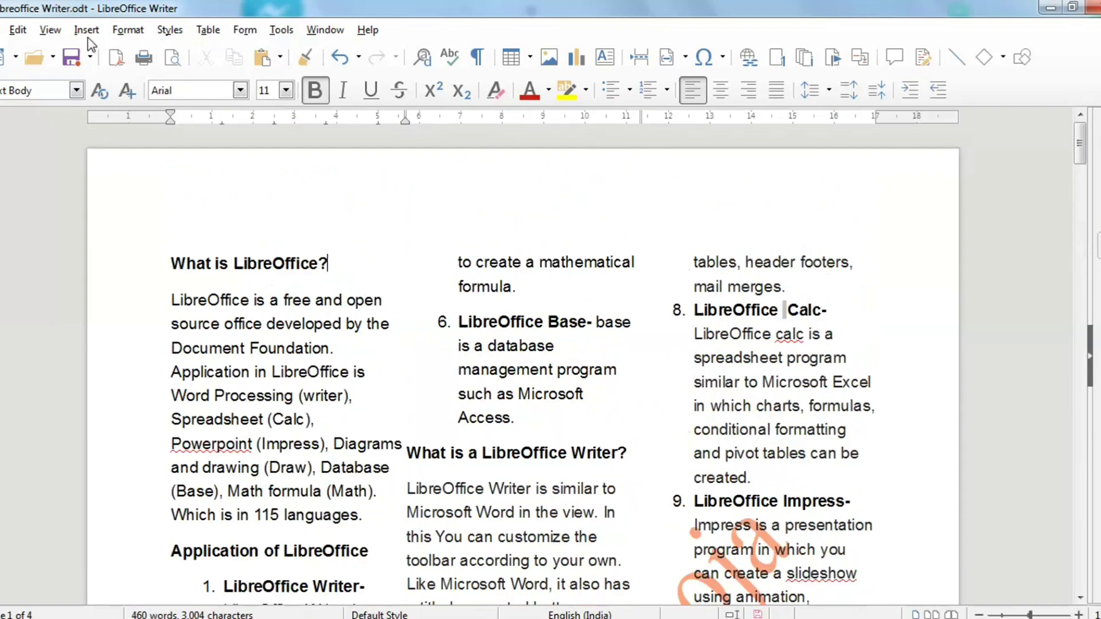
left_click(86, 30)
mouse_move(139, 79)
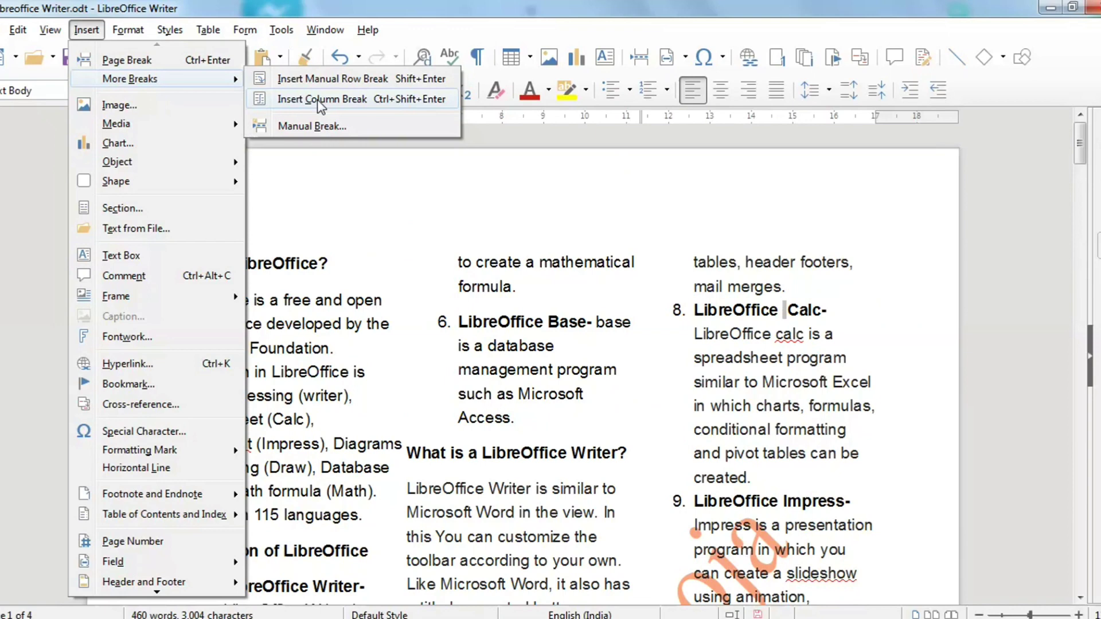
left_click(353, 281)
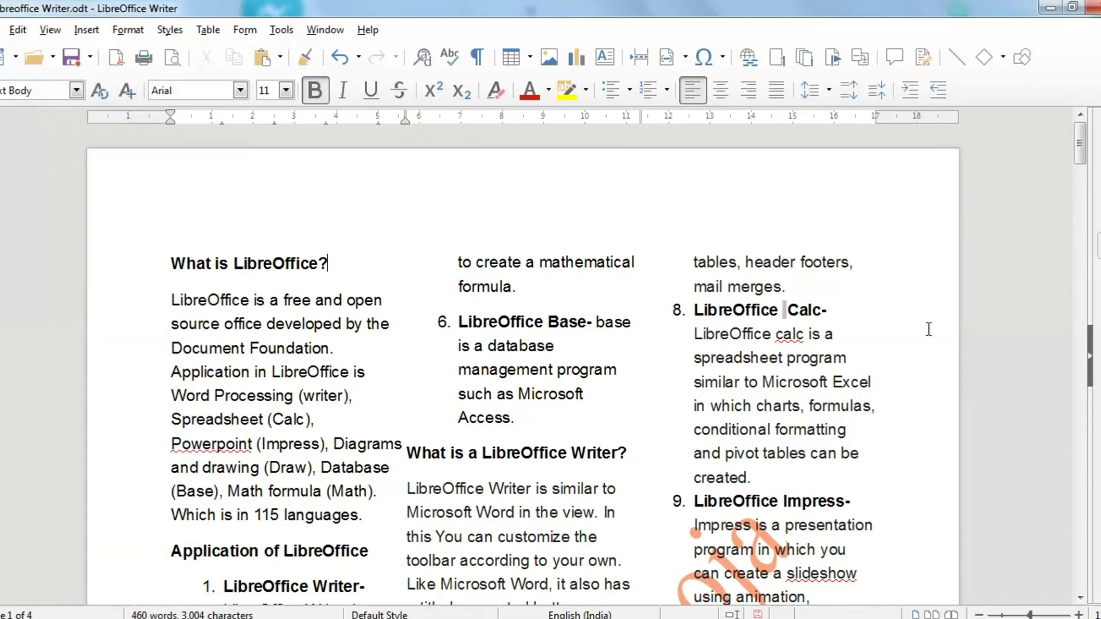
scroll(428, 253, "up", 1)
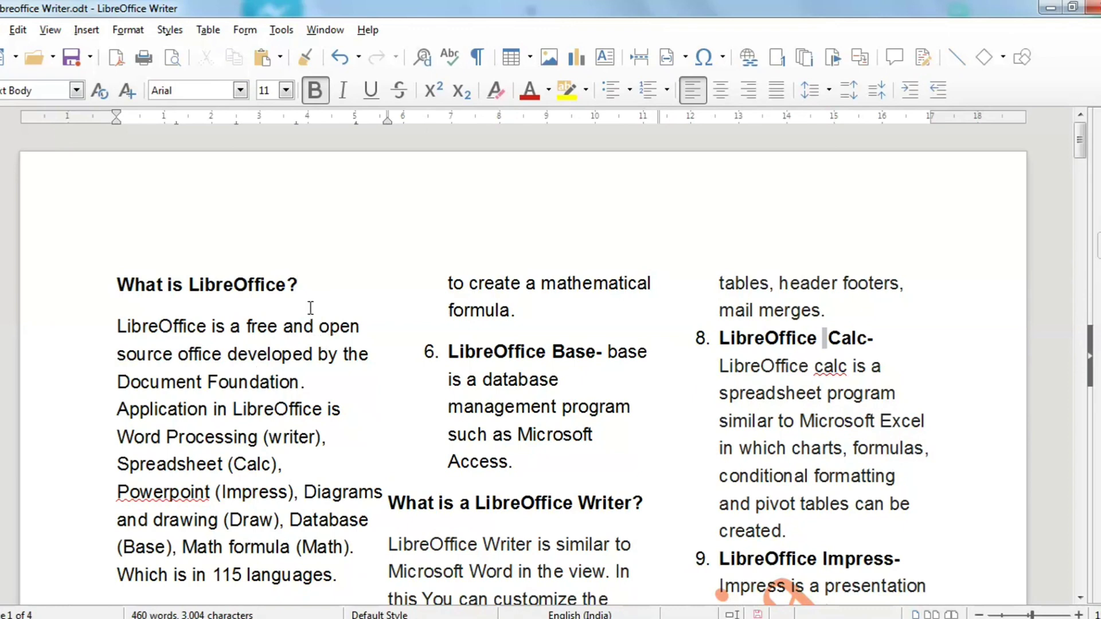
left_click(86, 30)
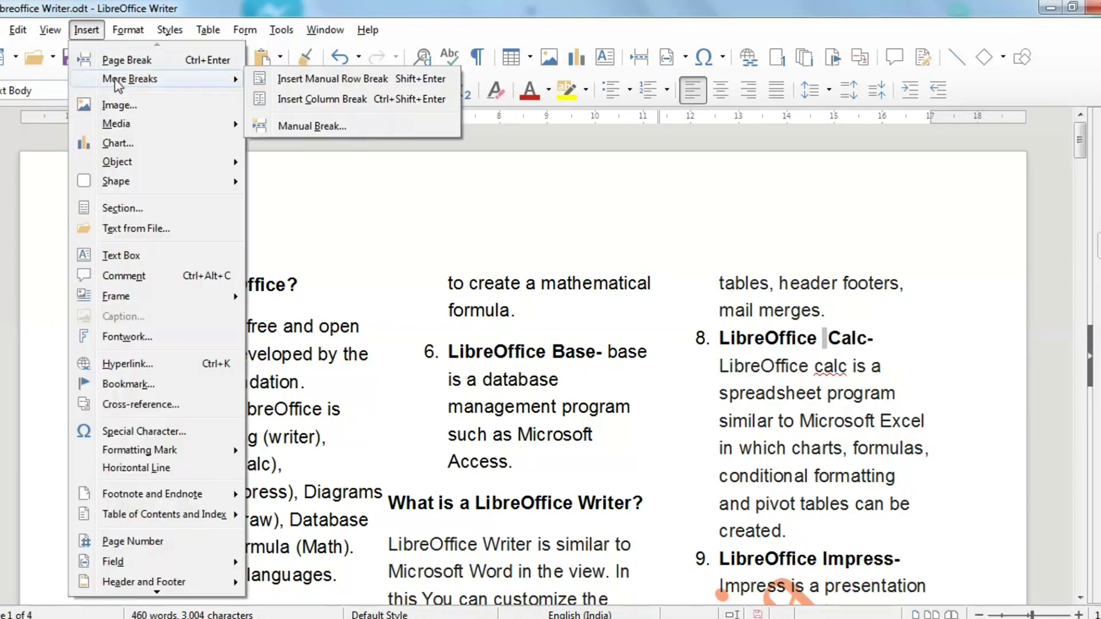
left_click(313, 102)
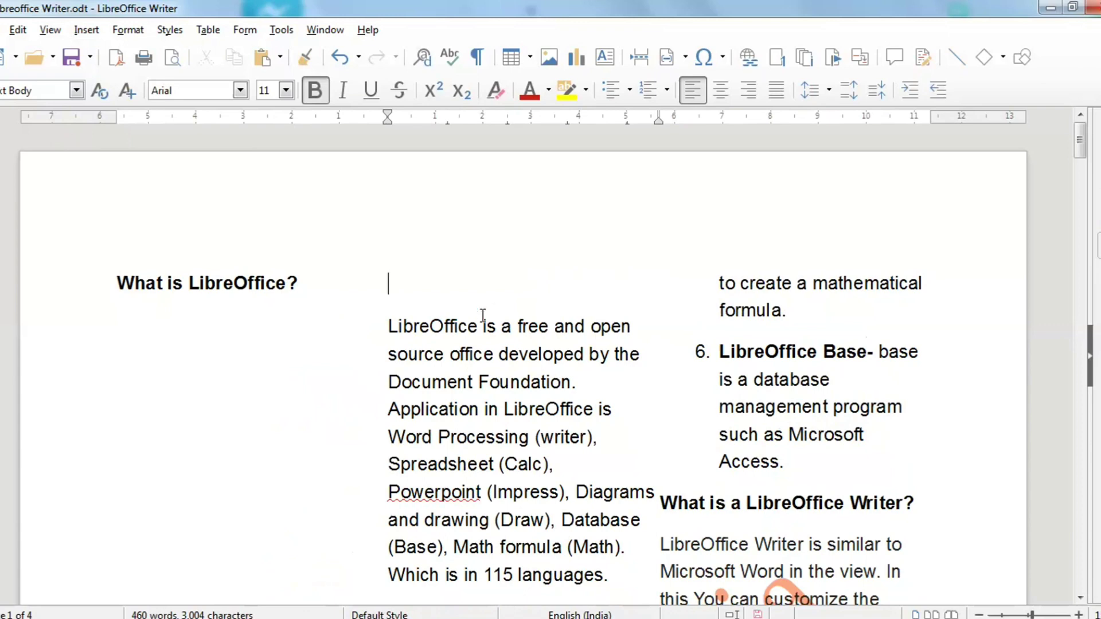
left_click(86, 29)
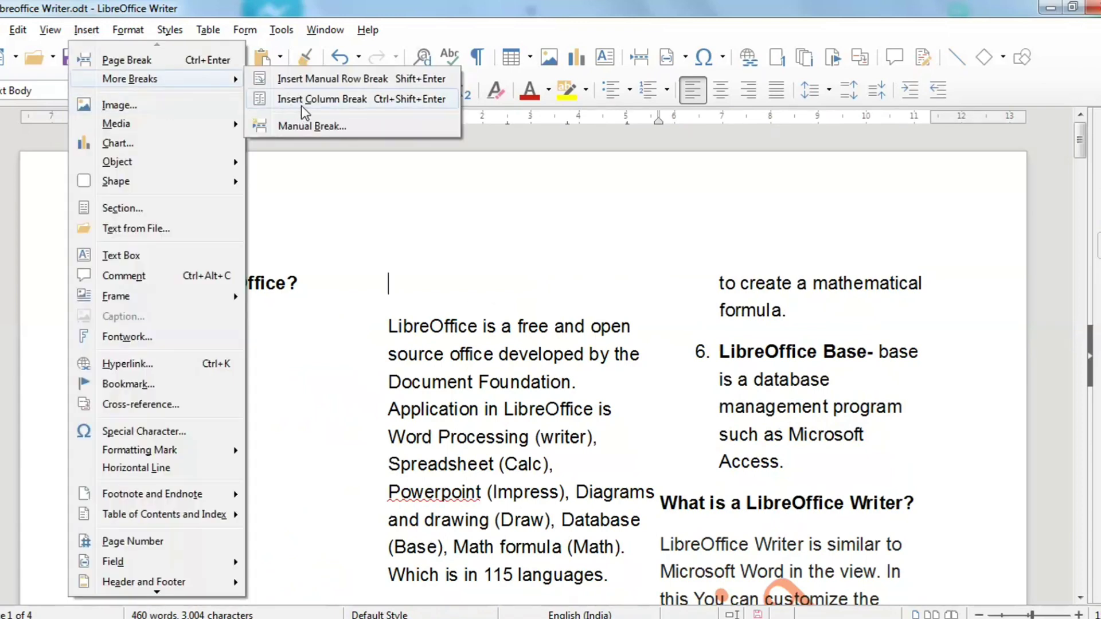
left_click(301, 106)
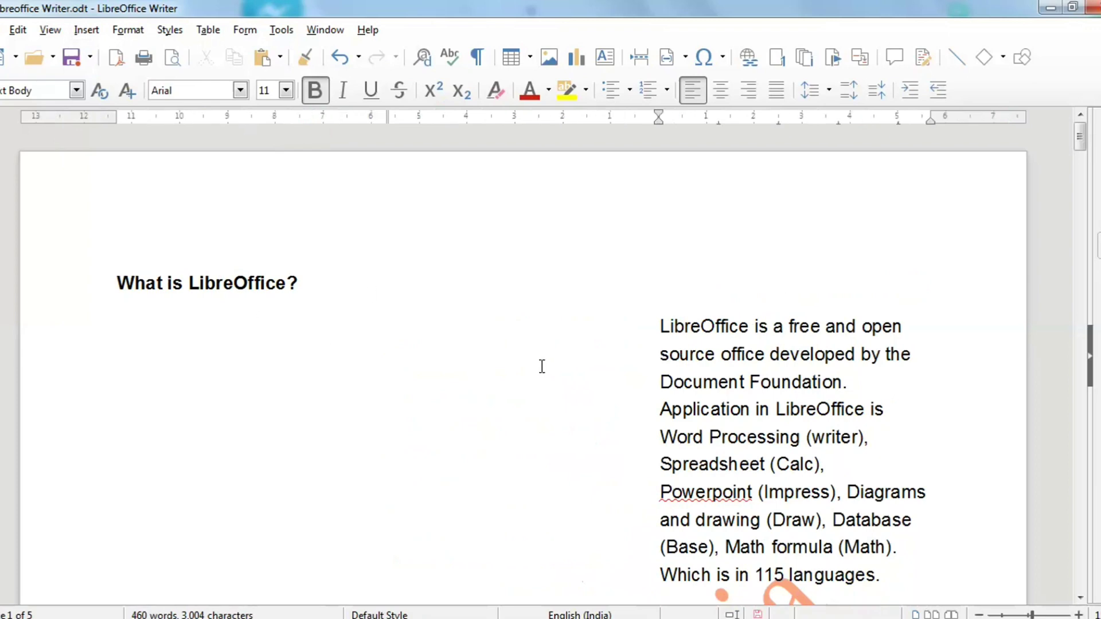
- Undo the column breaks and delete all the text in the document
key("ctrl+z")
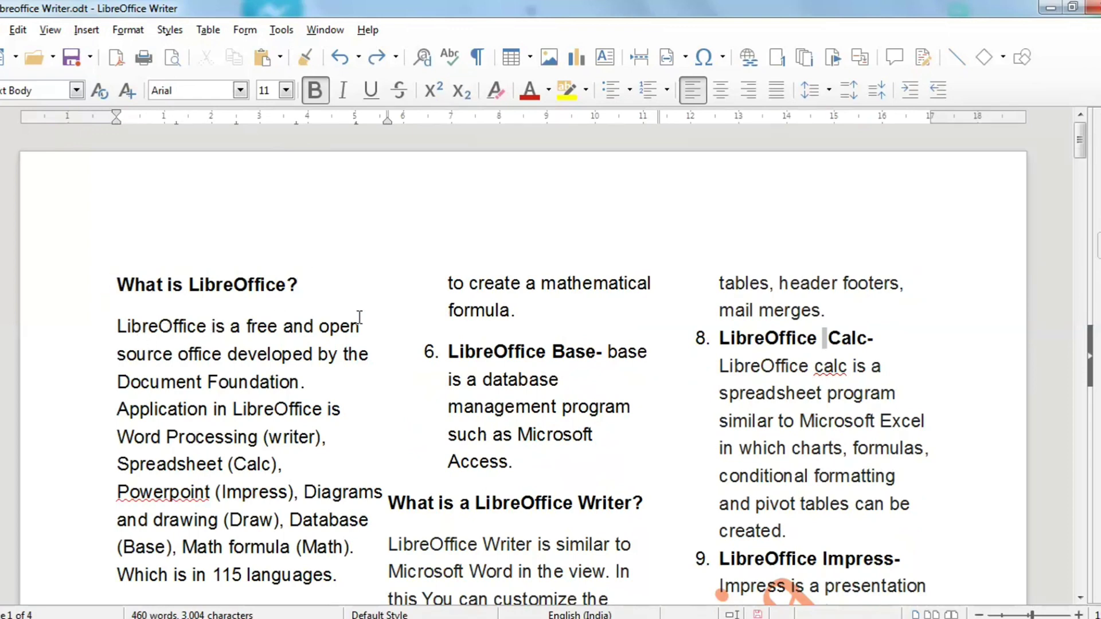
key("ctrl+a")
key("Delete")
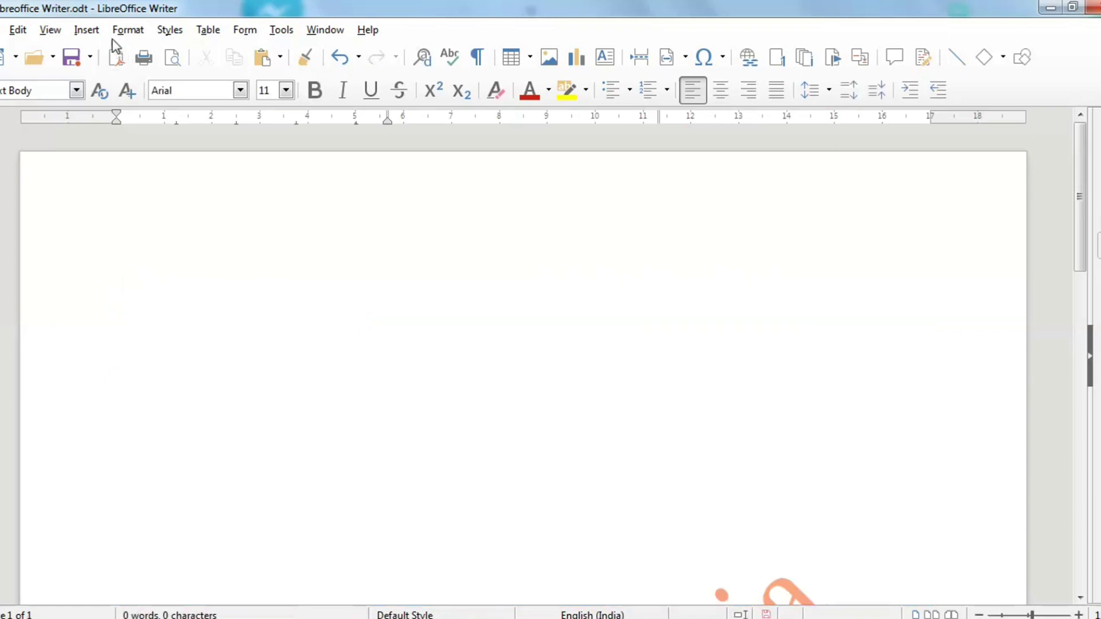
- Add a solid separator line between the three columns of the default page style
left_click(127, 30)
left_click(163, 335)
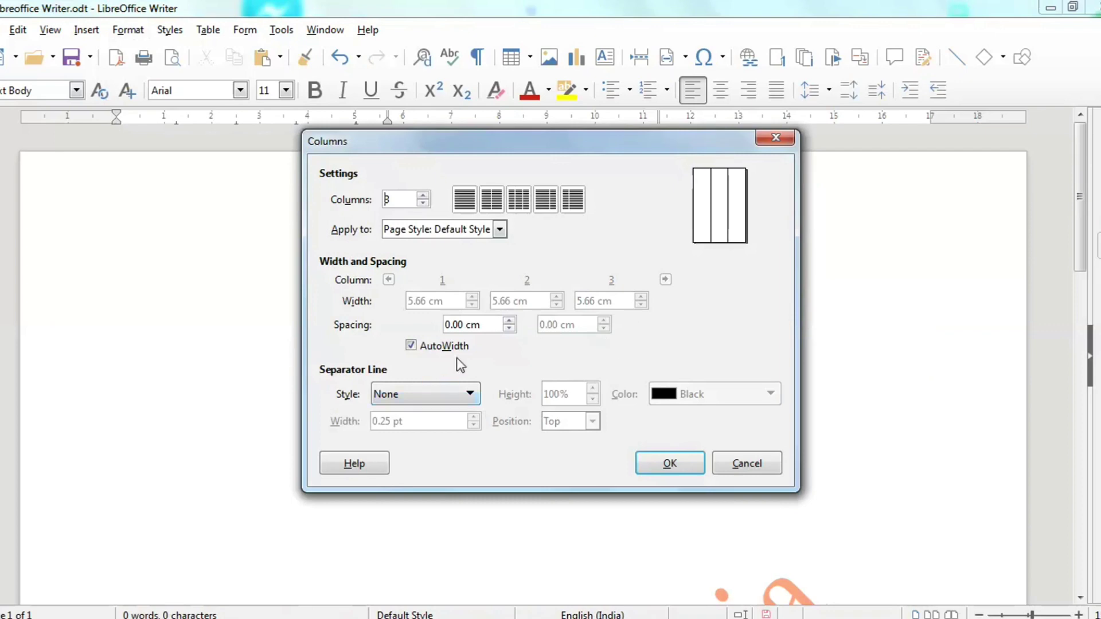
left_click(406, 400)
left_click(409, 448)
left_click(671, 462)
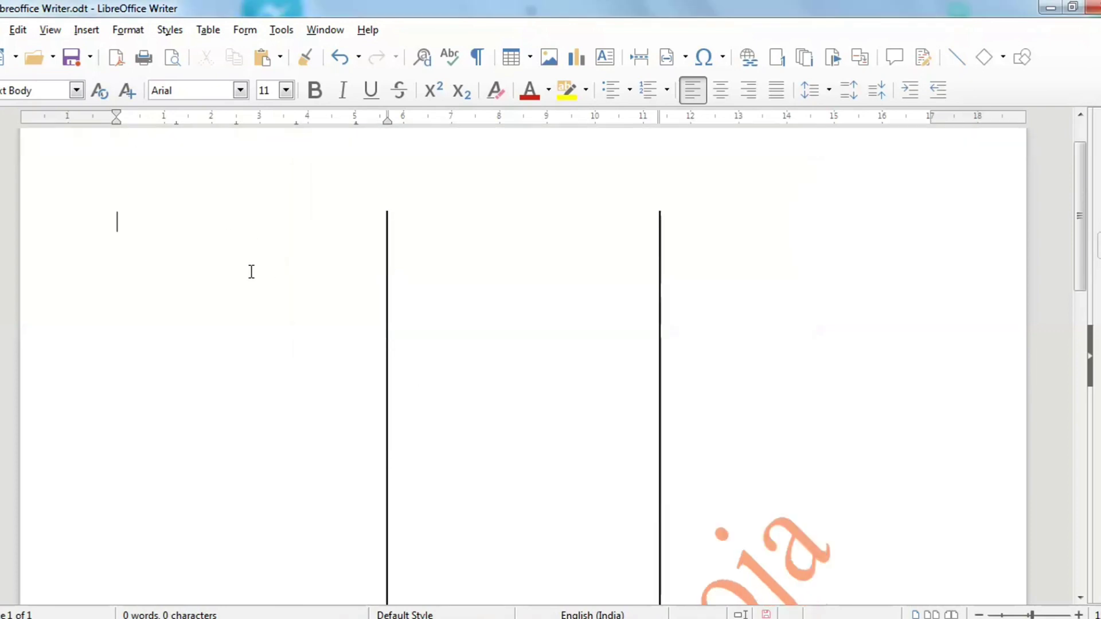
- Insert two column breaks on the empty page to take the text cursor from the first column through the second to the third
left_click(99, 34)
mouse_move(132, 79)
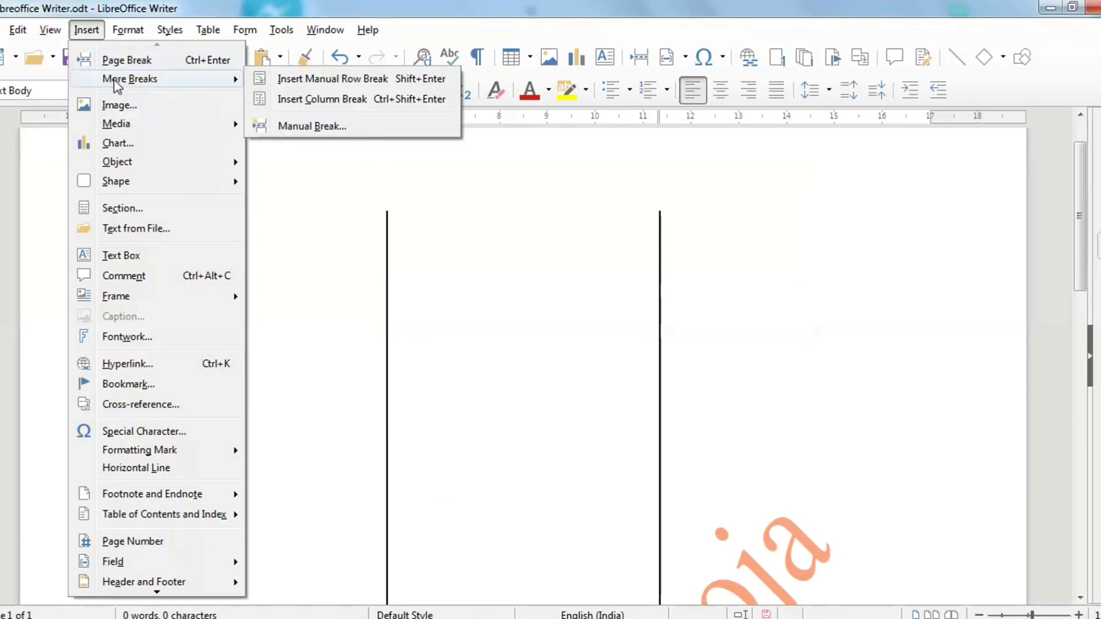
left_click(330, 105)
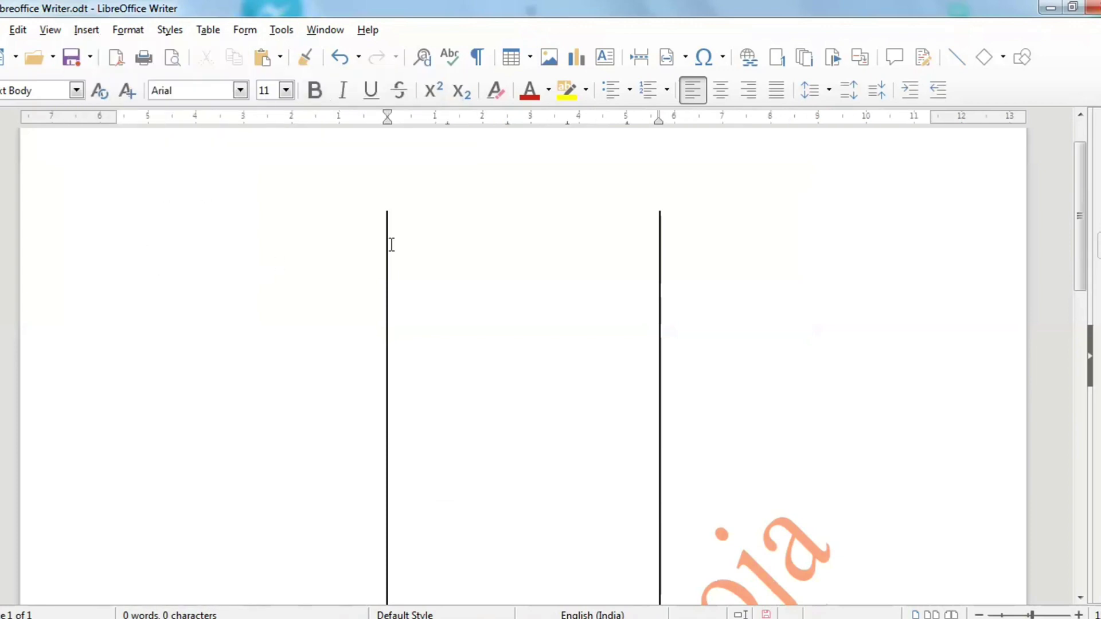
left_click(86, 30)
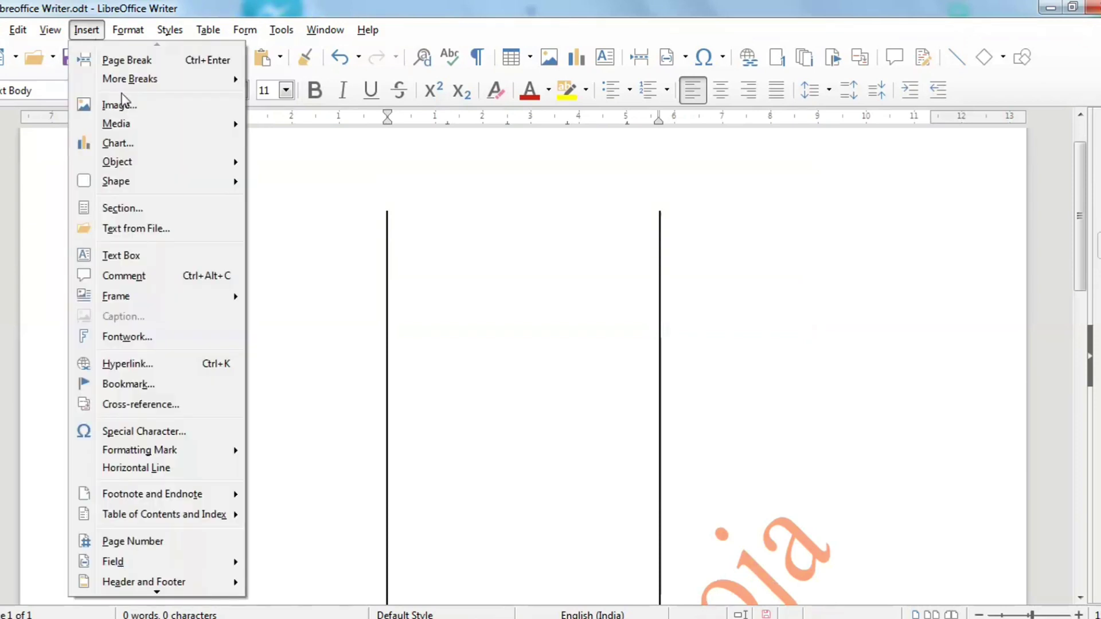
mouse_move(115, 79)
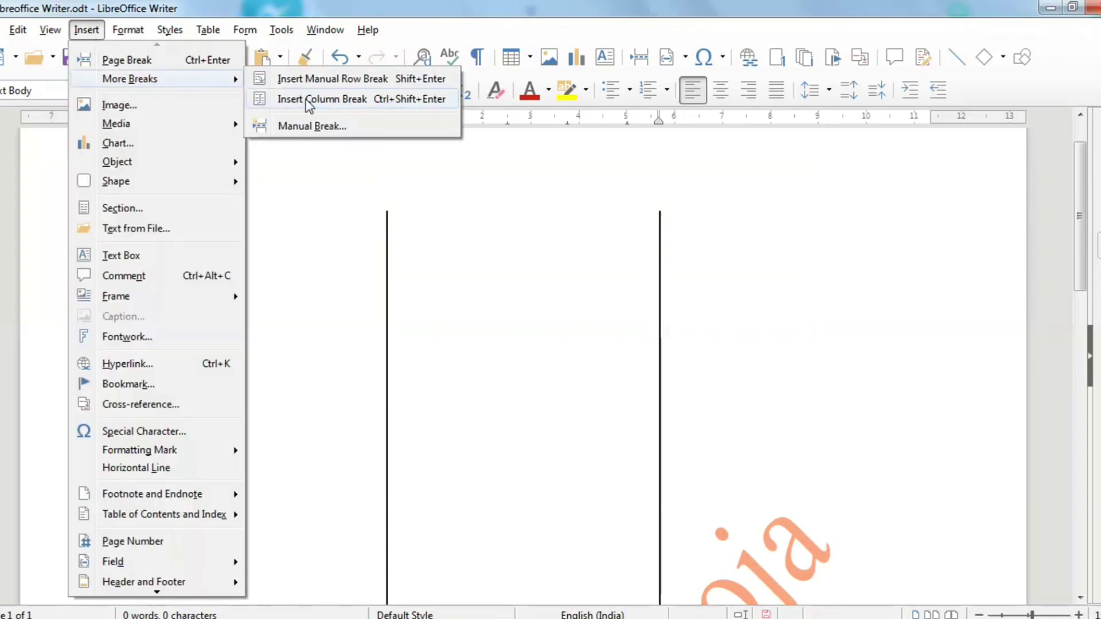
left_click(308, 101)
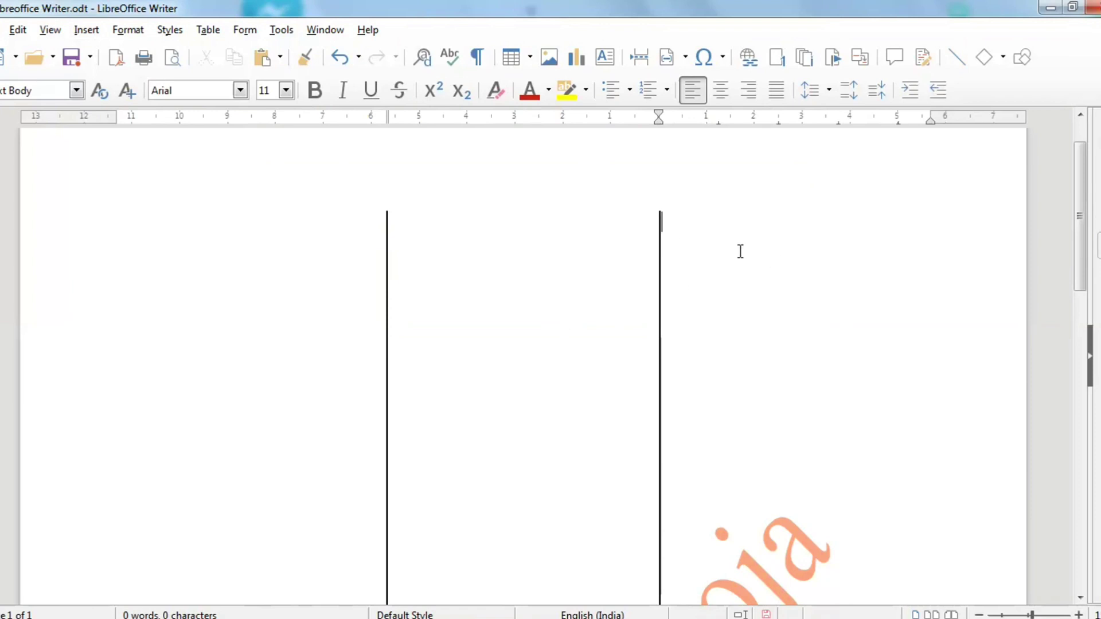
- Place the text cursor back in the first column and review the available break types, including the column break
left_click(86, 29)
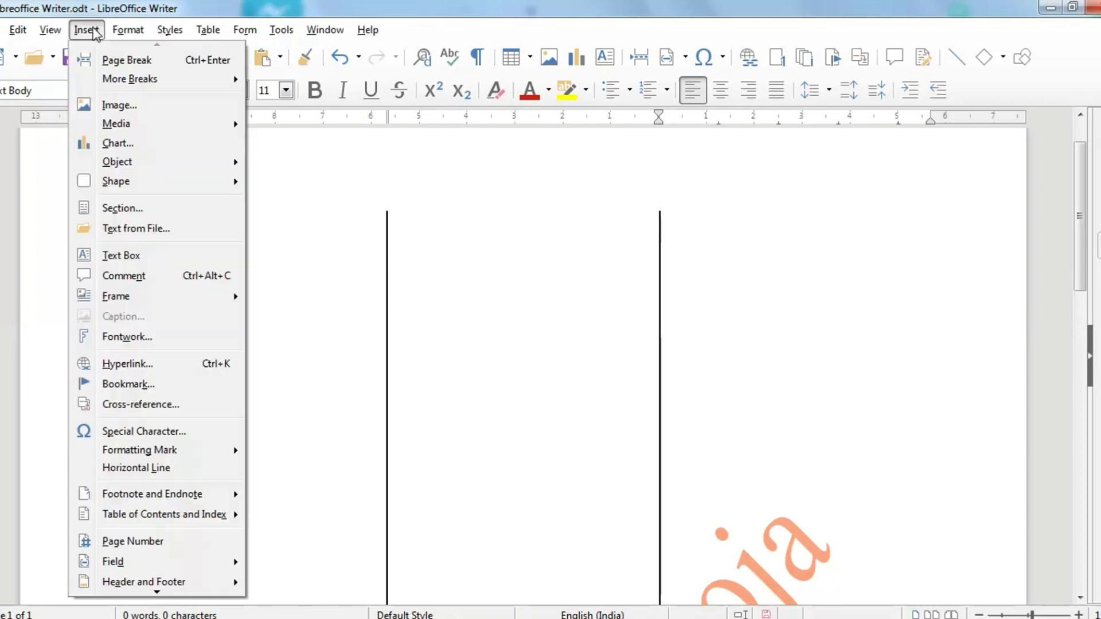
mouse_move(113, 87)
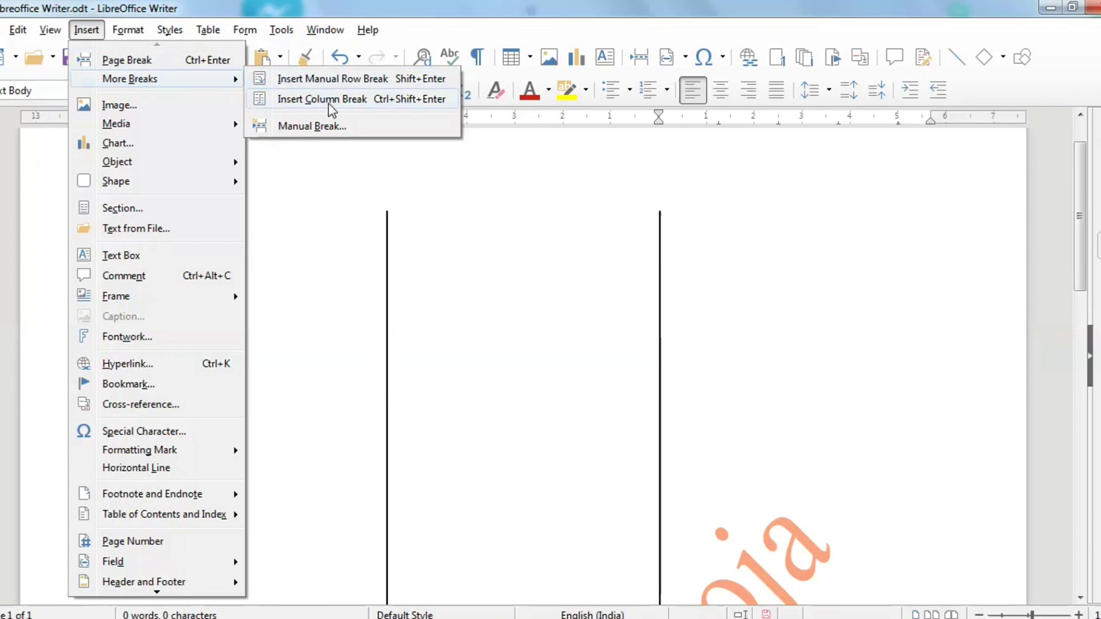
left_click(439, 227)
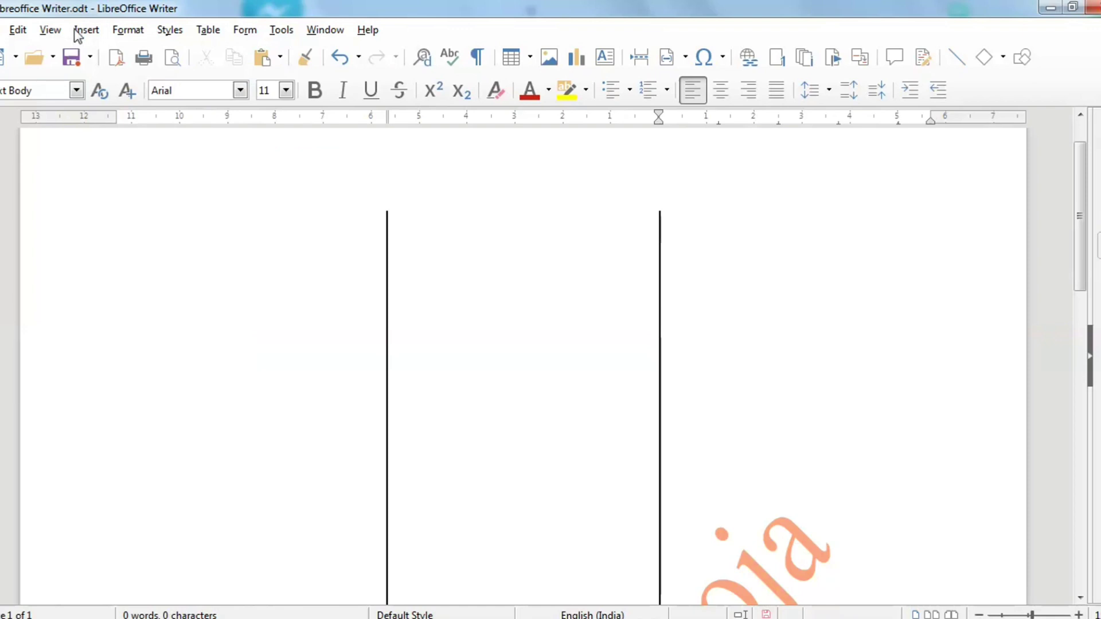
left_click(276, 271)
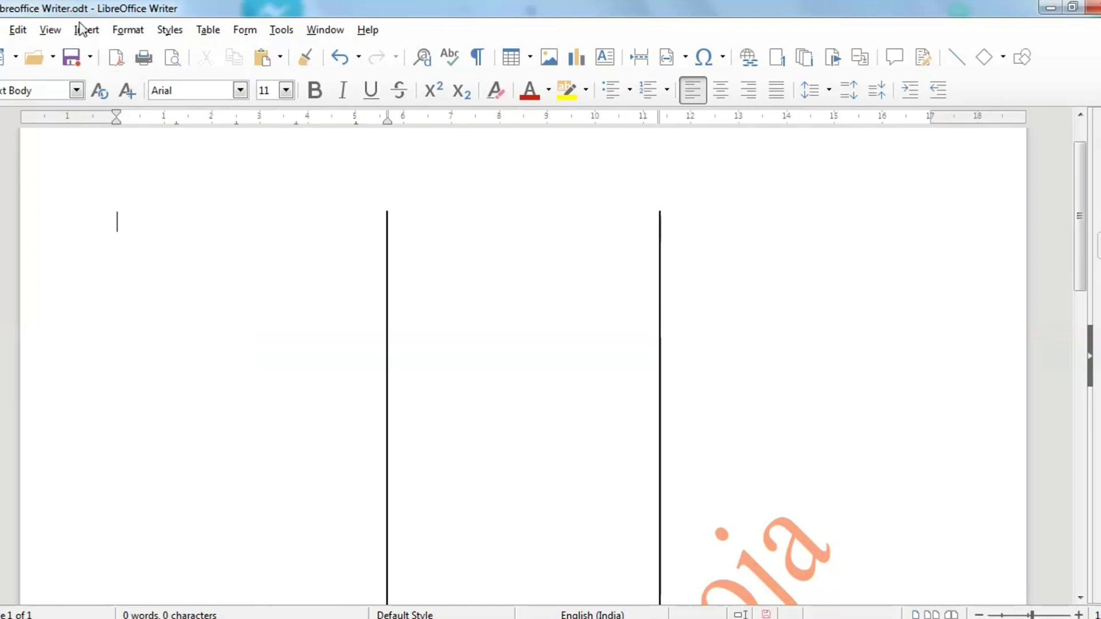
left_click(87, 31)
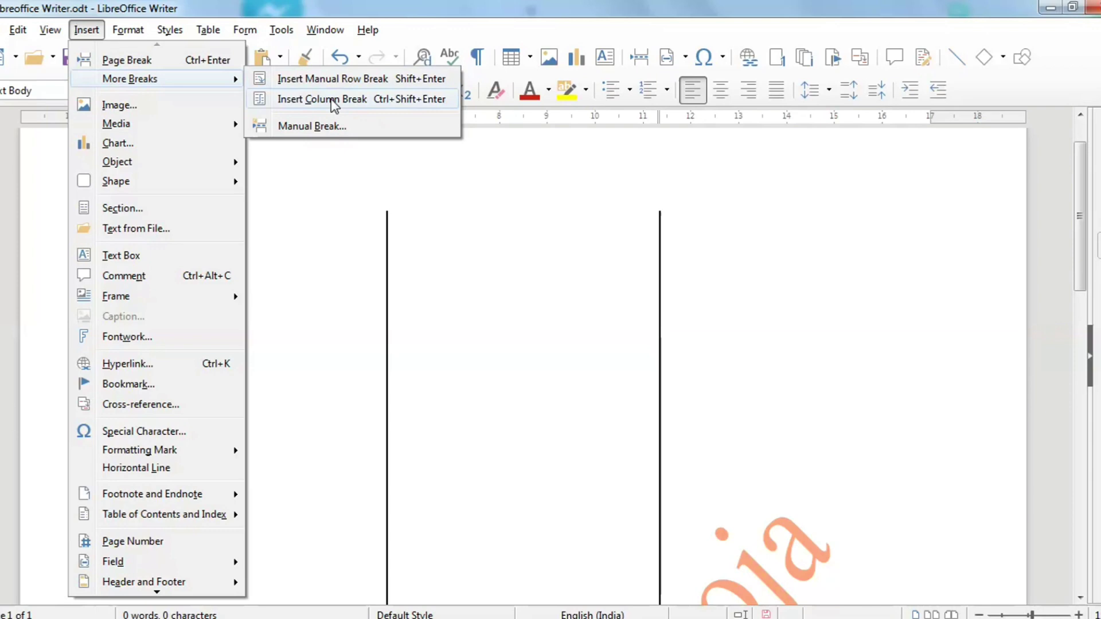
left_click(298, 204)
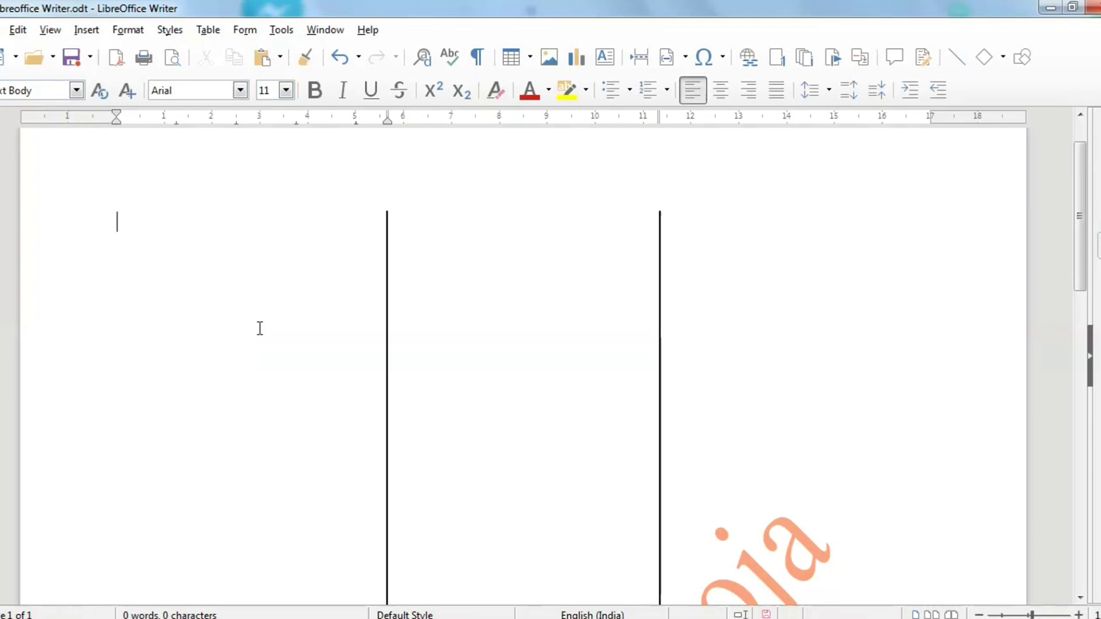
scroll(250, 323, "up", 2)
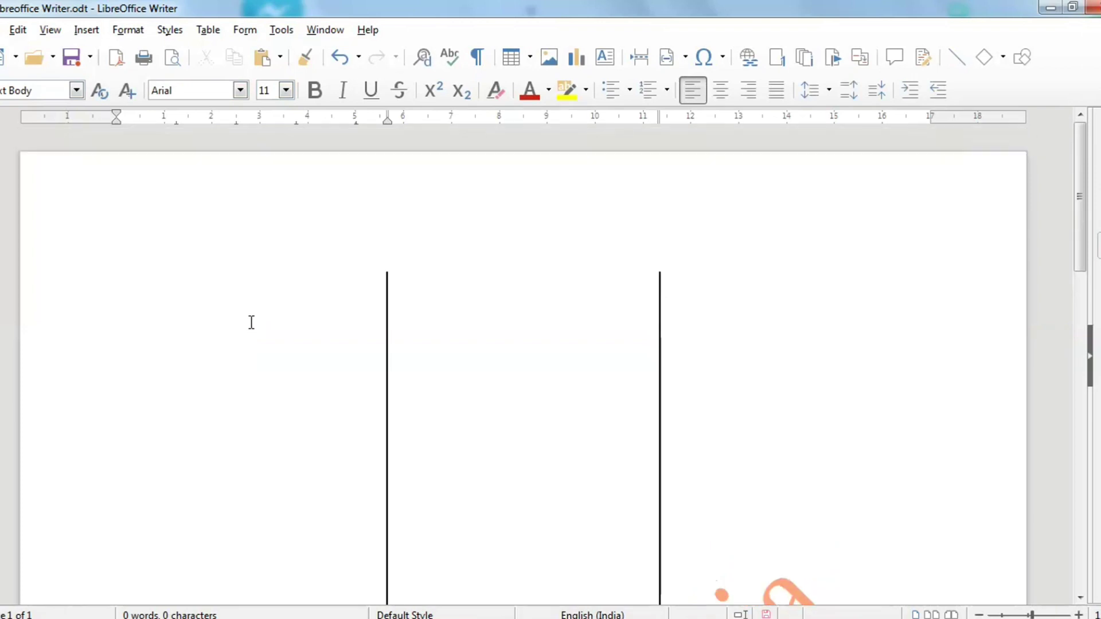